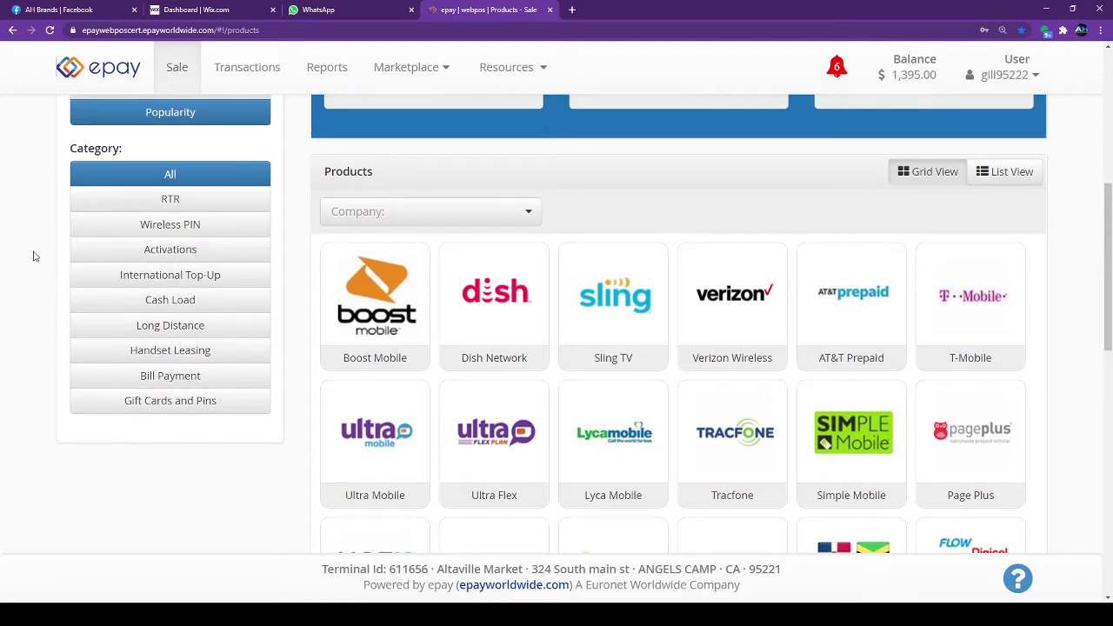
Step: Enlarge the page and filter the catalog to Activations, leaving AT&T Prepaid and Red Pocket
{"action": "key", "text": "ctrl+plus"}
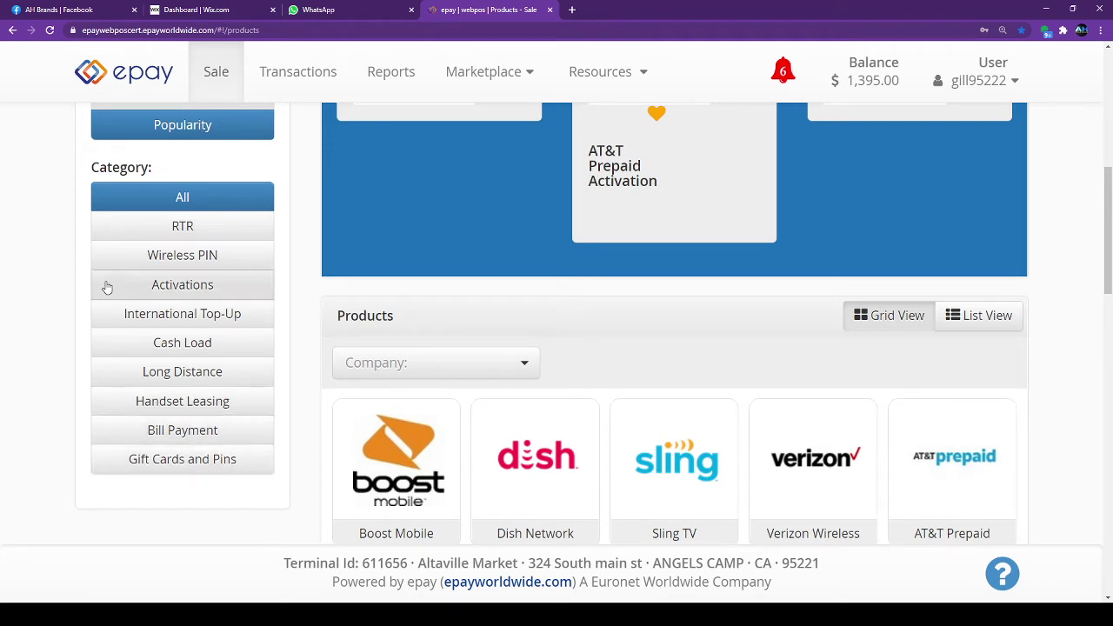
{"action": "left_click", "coordinate": [194, 293]}
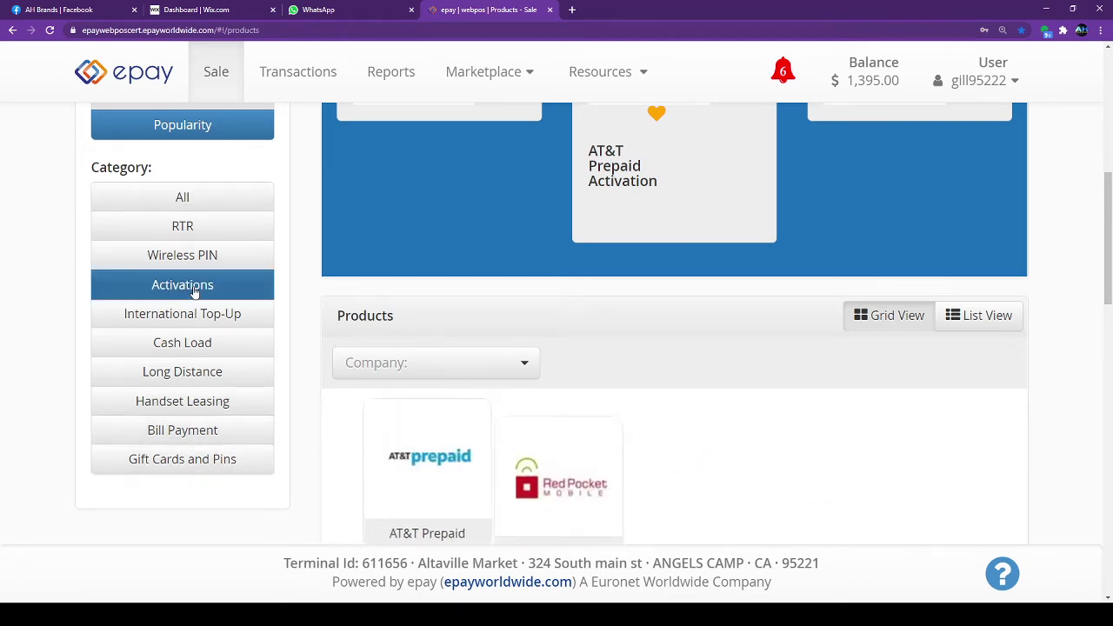
{"action": "scroll", "coordinate": [728, 361], "scroll_direction": "down", "scroll_amount": 1}
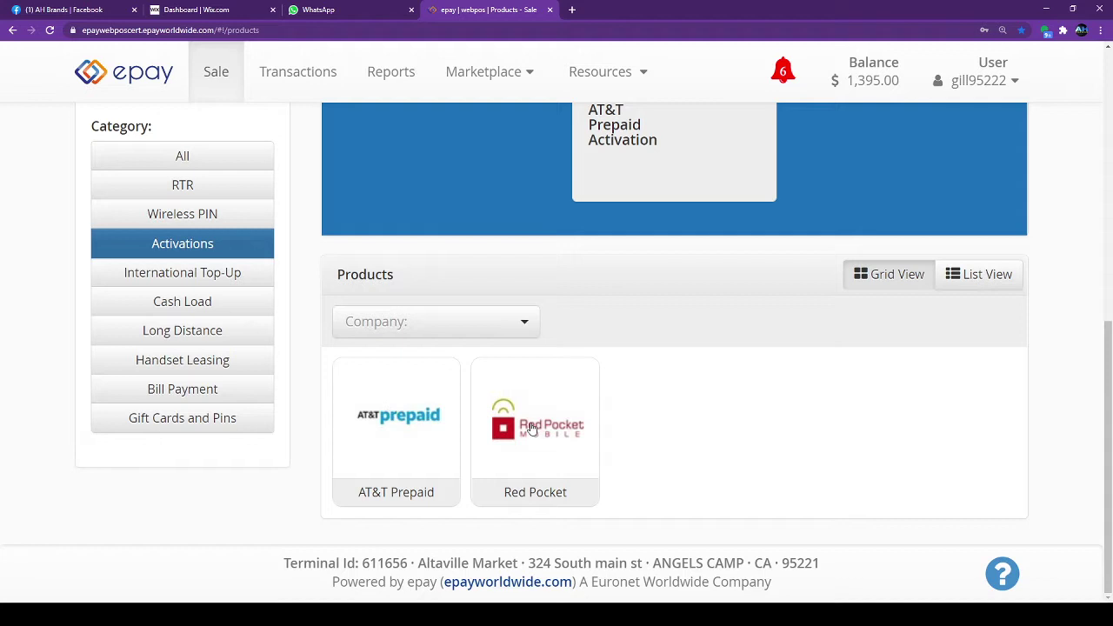
Step: Start an AT&T Prepaid sale, zoom out, and list its Activations, Pins and RTR product types
{"action": "left_click", "coordinate": [403, 412]}
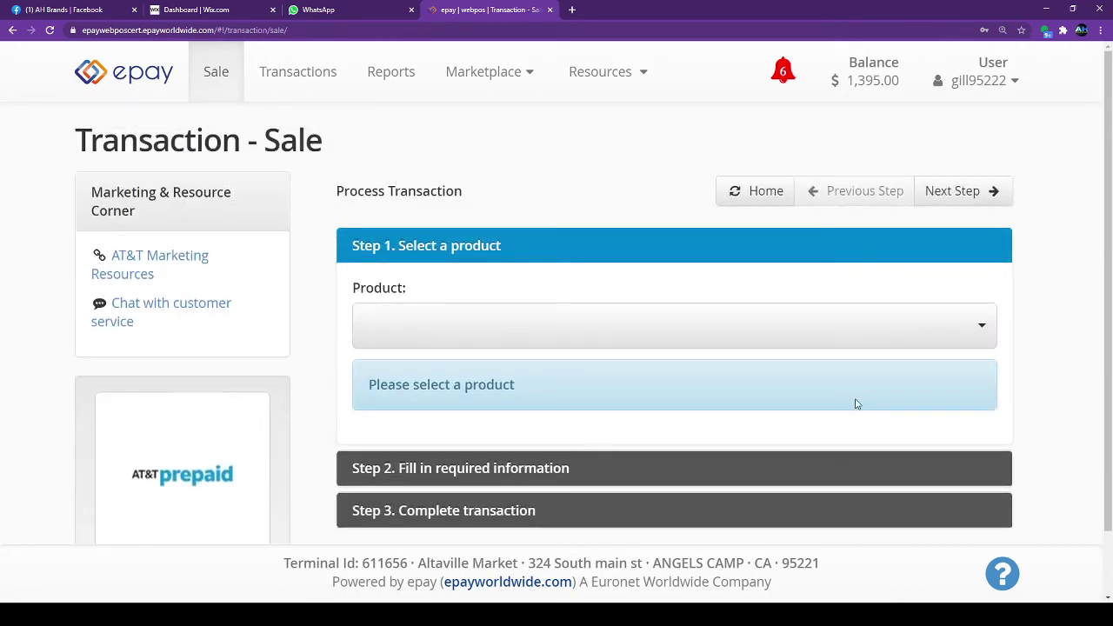
{"action": "key", "text": "ctrl+minus"}
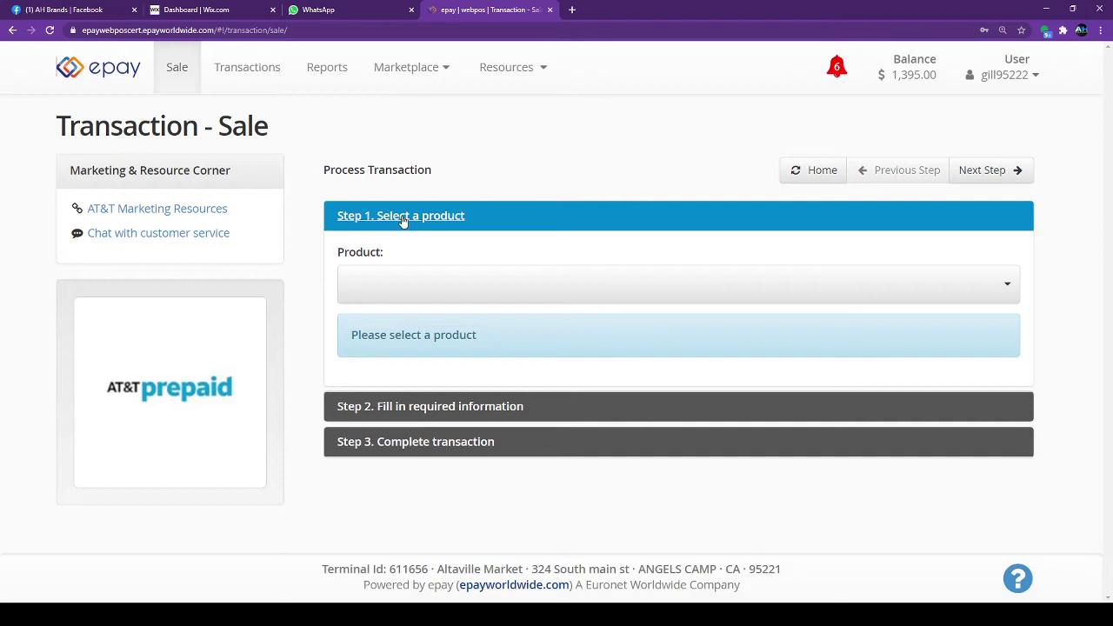
{"action": "left_click", "coordinate": [1002, 288]}
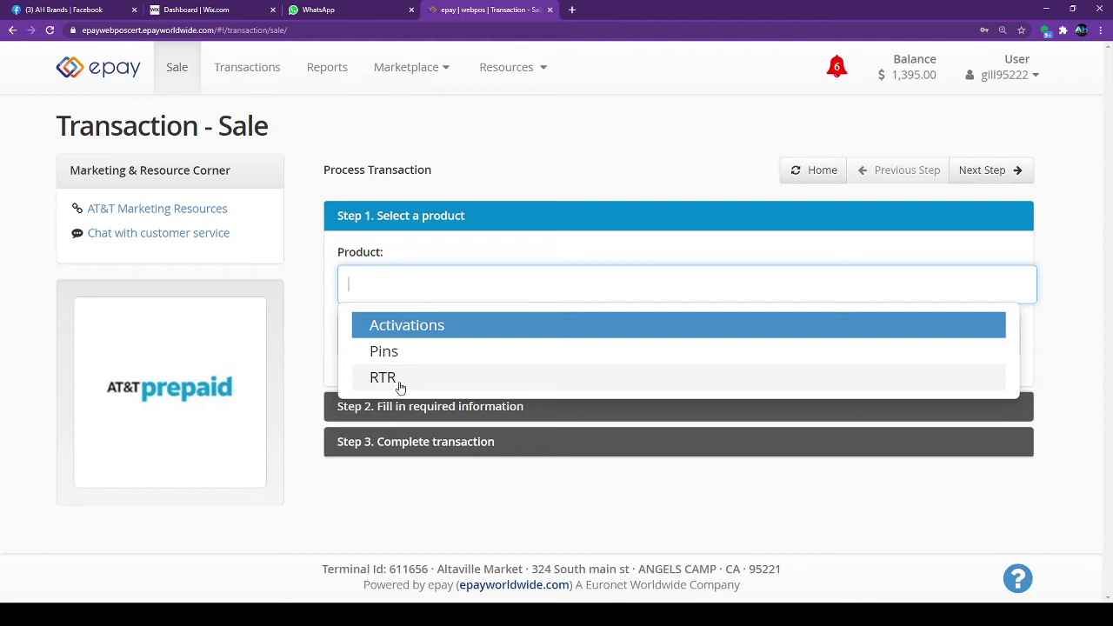
Step: Choose Activations as the product and list its Port In, Activation and SIM Swaps variations
{"action": "left_click", "coordinate": [386, 325]}
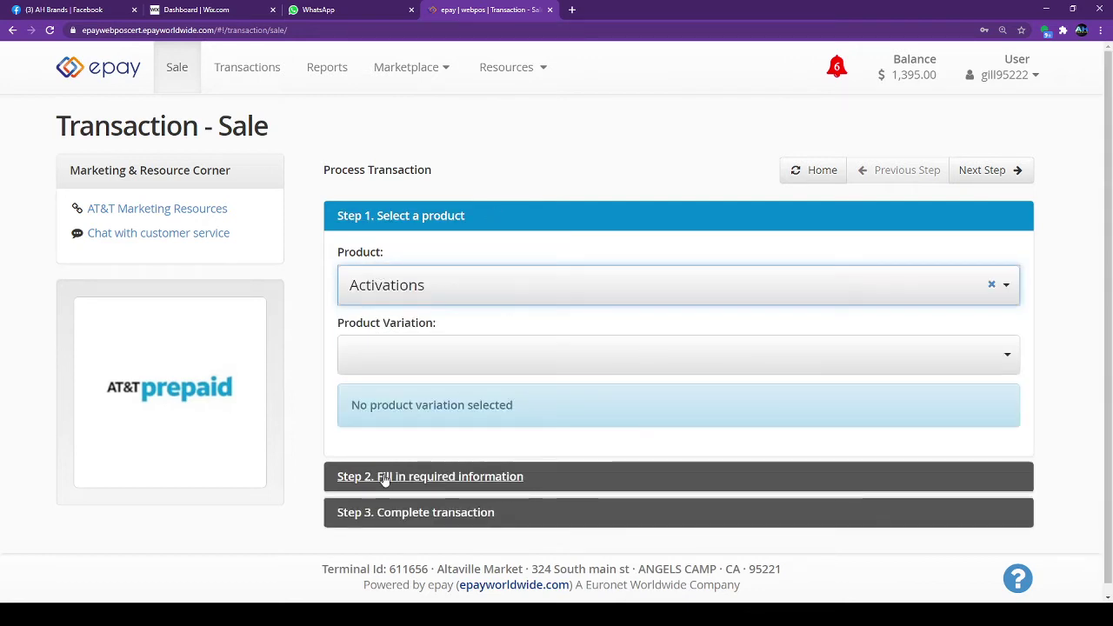
{"action": "scroll", "coordinate": [665, 417], "scroll_direction": "down", "scroll_amount": 1}
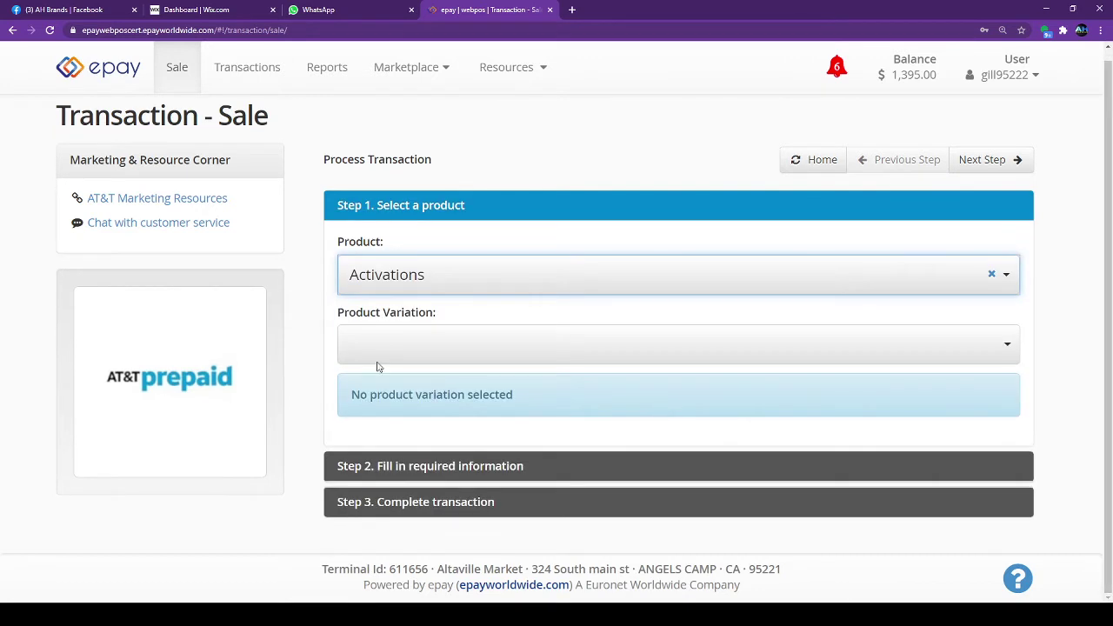
{"action": "left_click", "coordinate": [775, 354]}
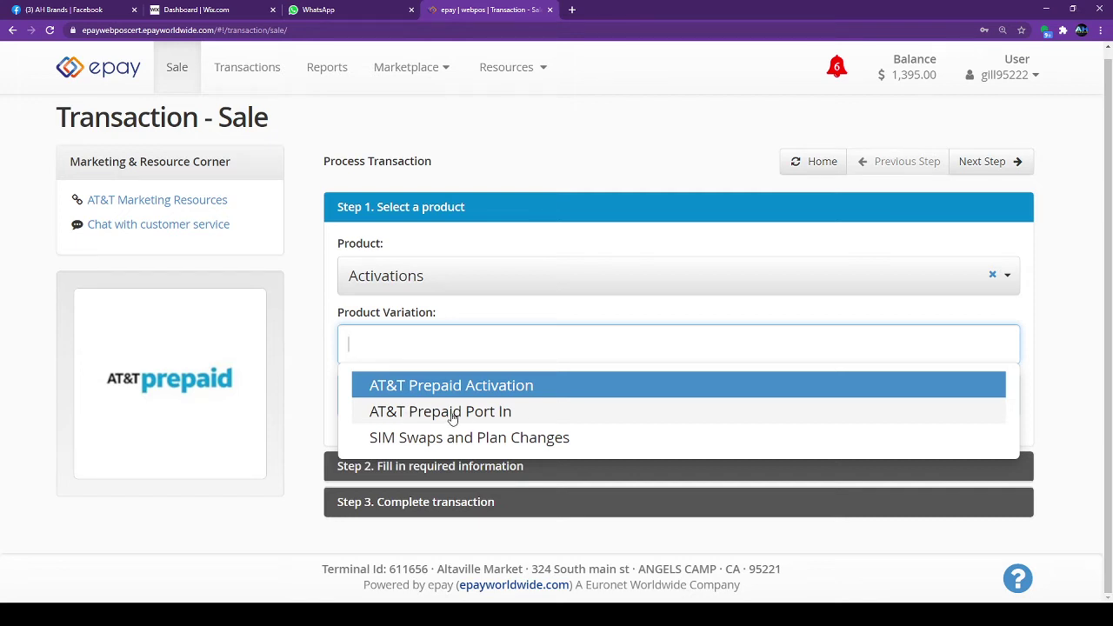
{"action": "left_click", "coordinate": [441, 418]}
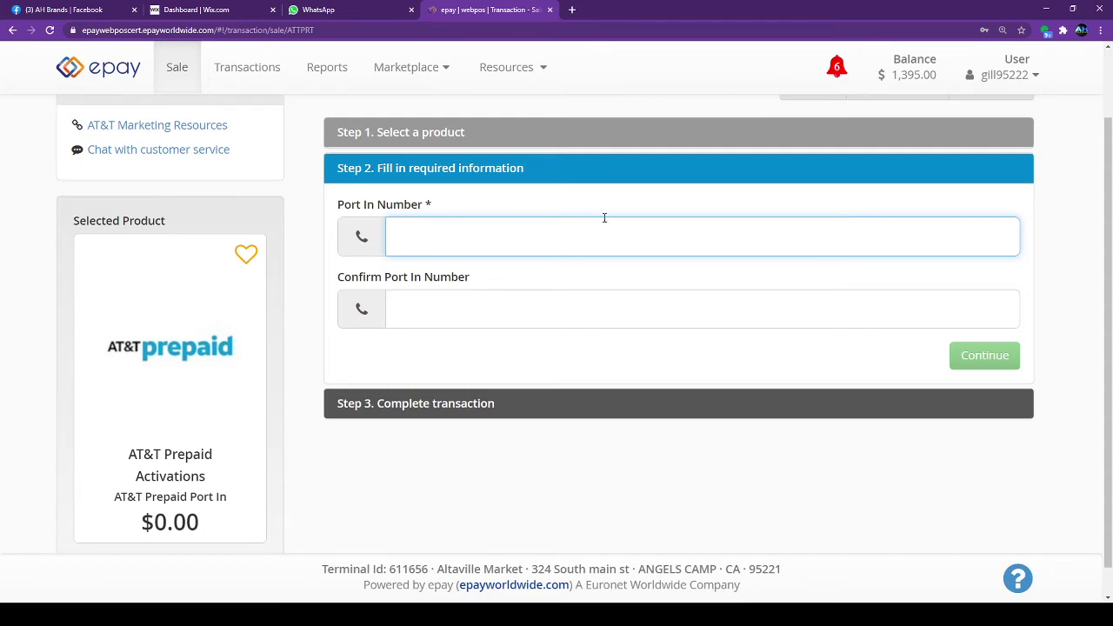
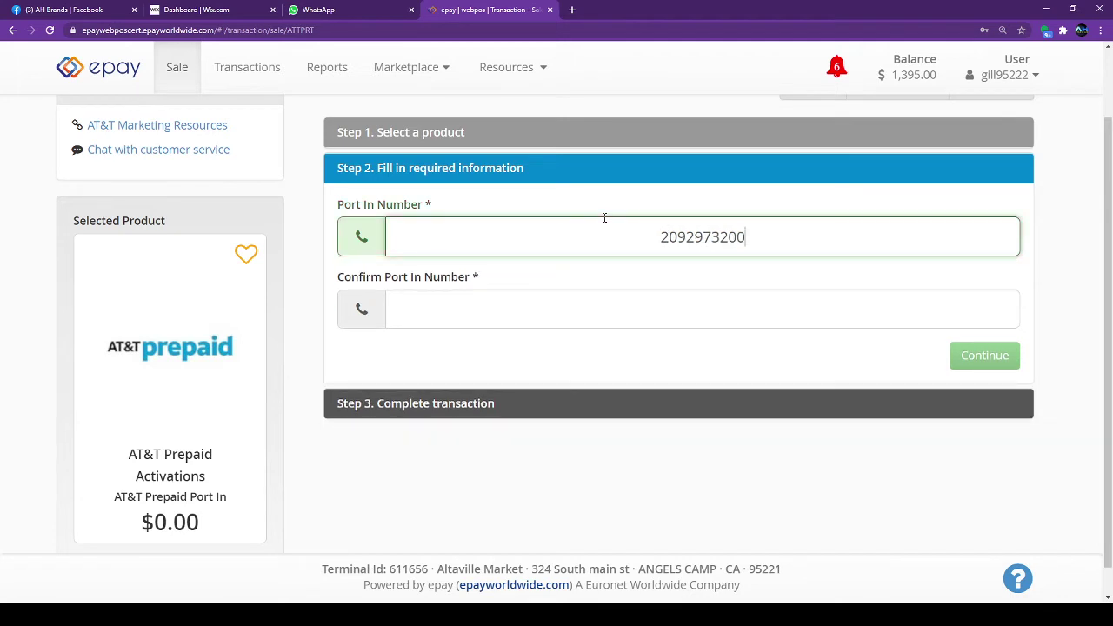
{"action": "left_click", "coordinate": [586, 304]}
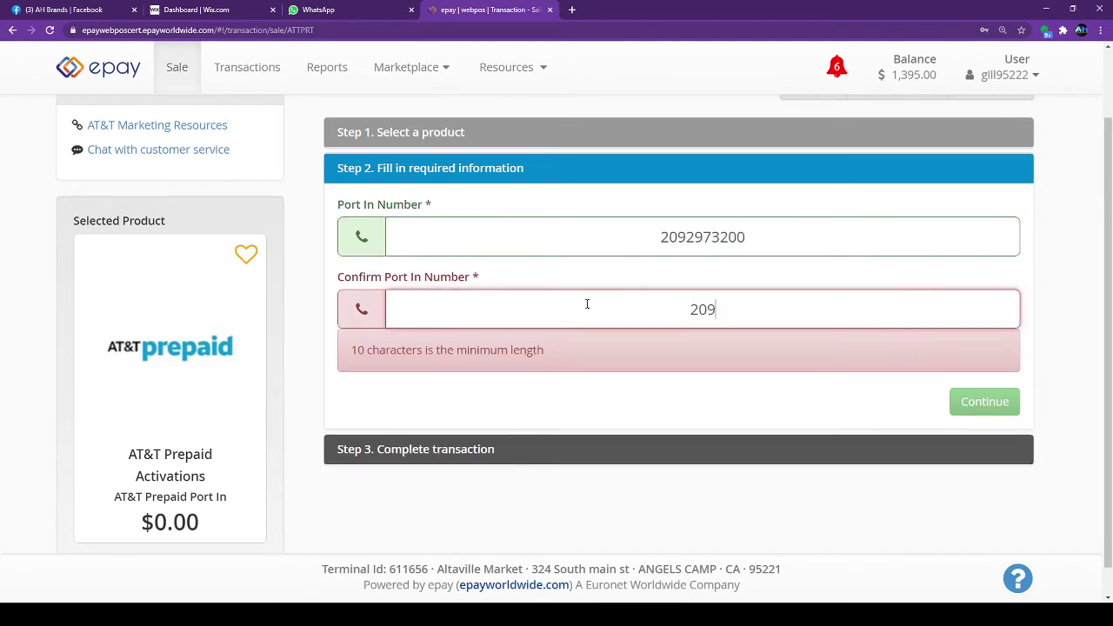
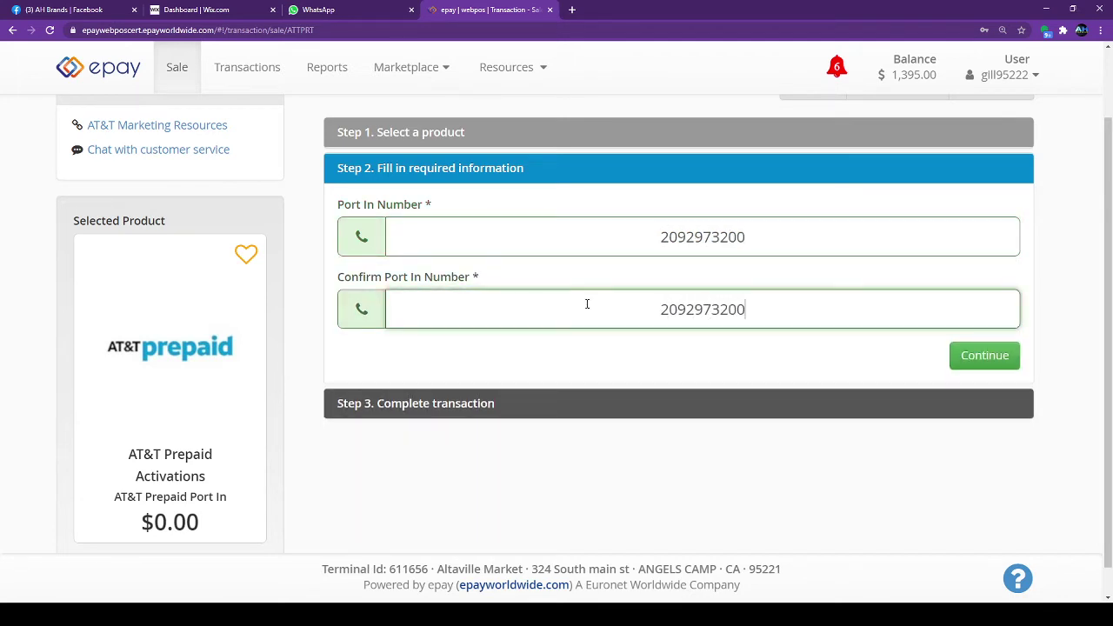
{"action": "left_click", "coordinate": [1006, 356]}
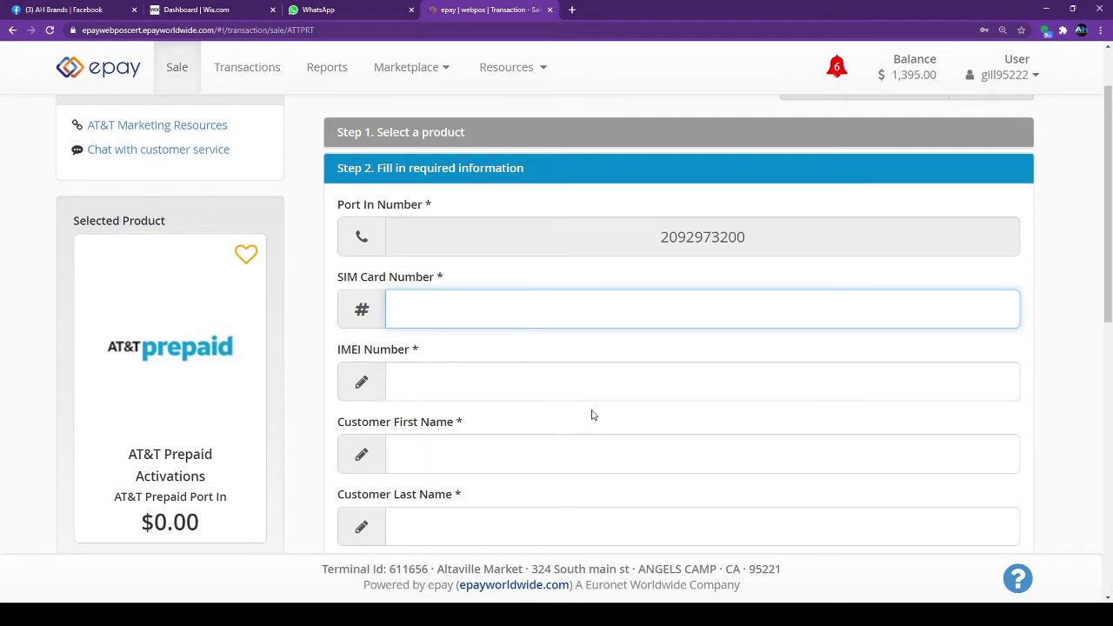
Step: Visit the IMEI and Customer First Name fields, then scroll down through the form to Continue
{"action": "left_click", "coordinate": [559, 387]}
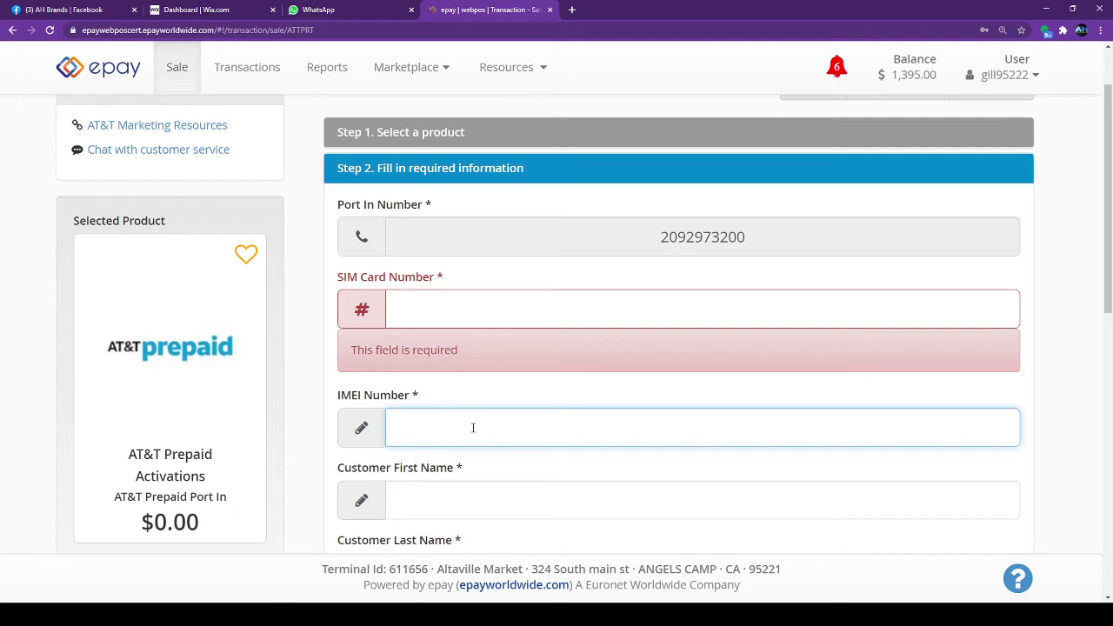
{"action": "scroll", "coordinate": [472, 397], "scroll_direction": "down", "scroll_amount": 1}
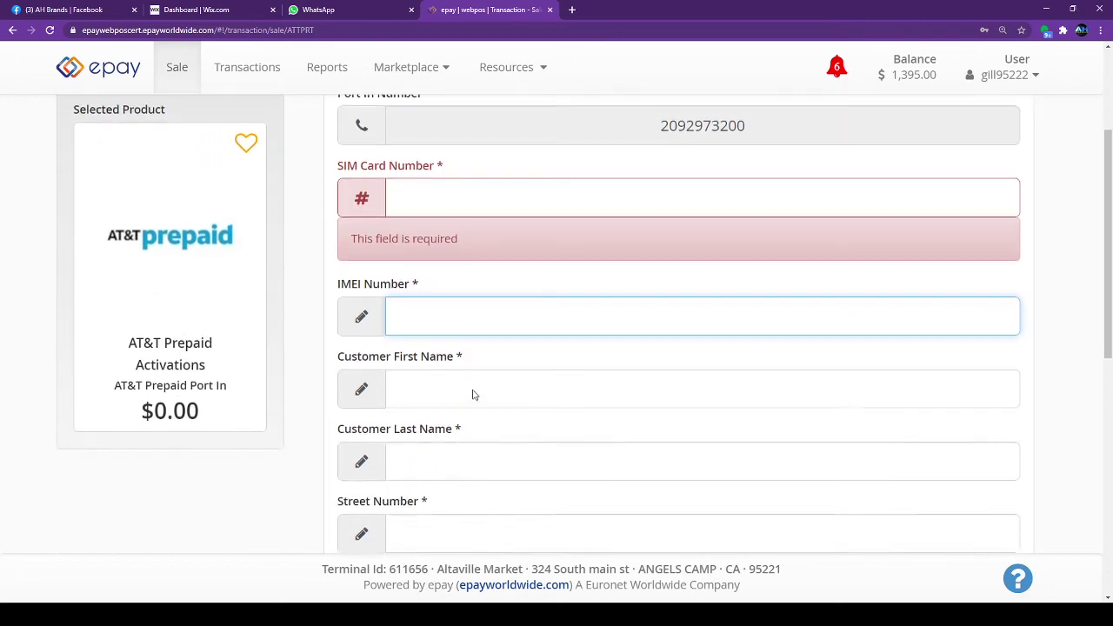
{"action": "left_click", "coordinate": [412, 389]}
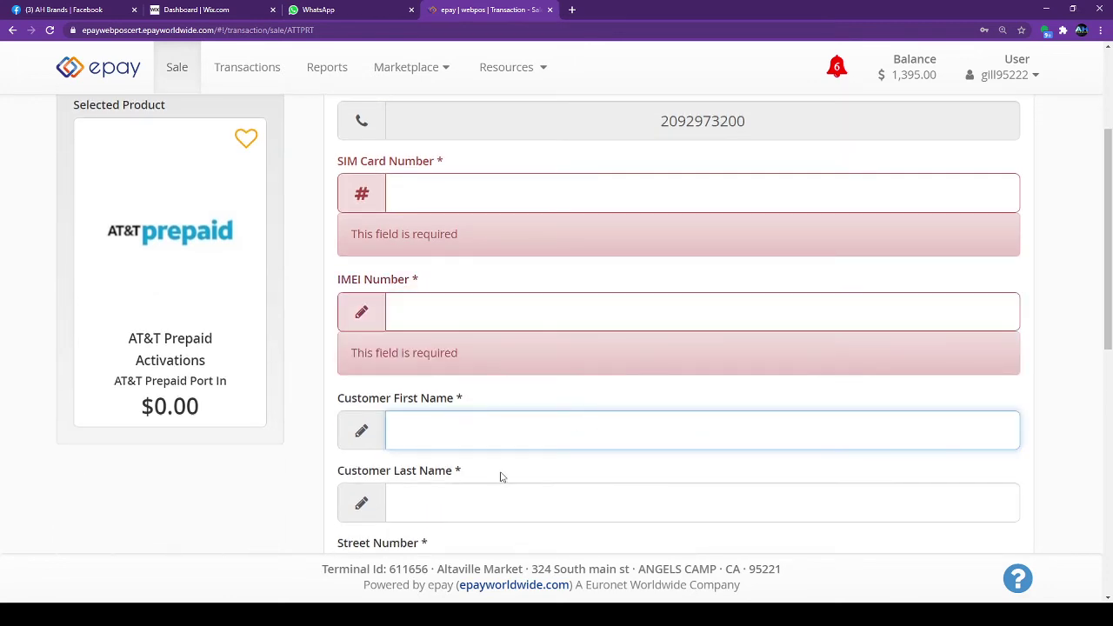
{"action": "scroll", "coordinate": [615, 412], "scroll_direction": "down", "scroll_amount": 1}
{"action": "scroll", "coordinate": [616, 410], "scroll_direction": "down", "scroll_amount": 1}
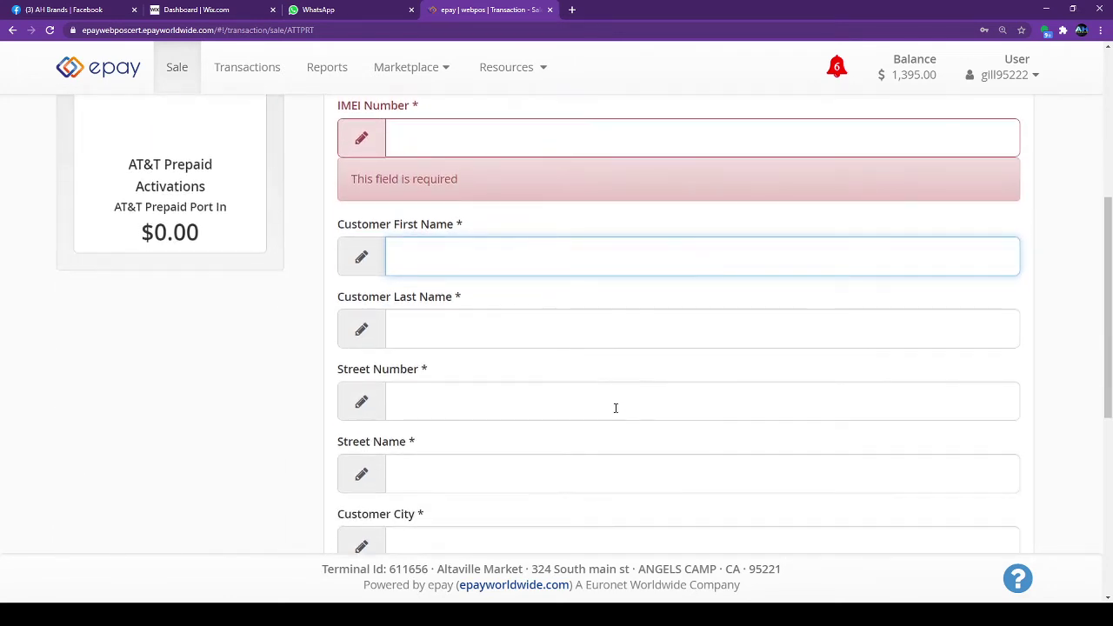
{"action": "scroll", "coordinate": [616, 408], "scroll_direction": "down", "scroll_amount": 1}
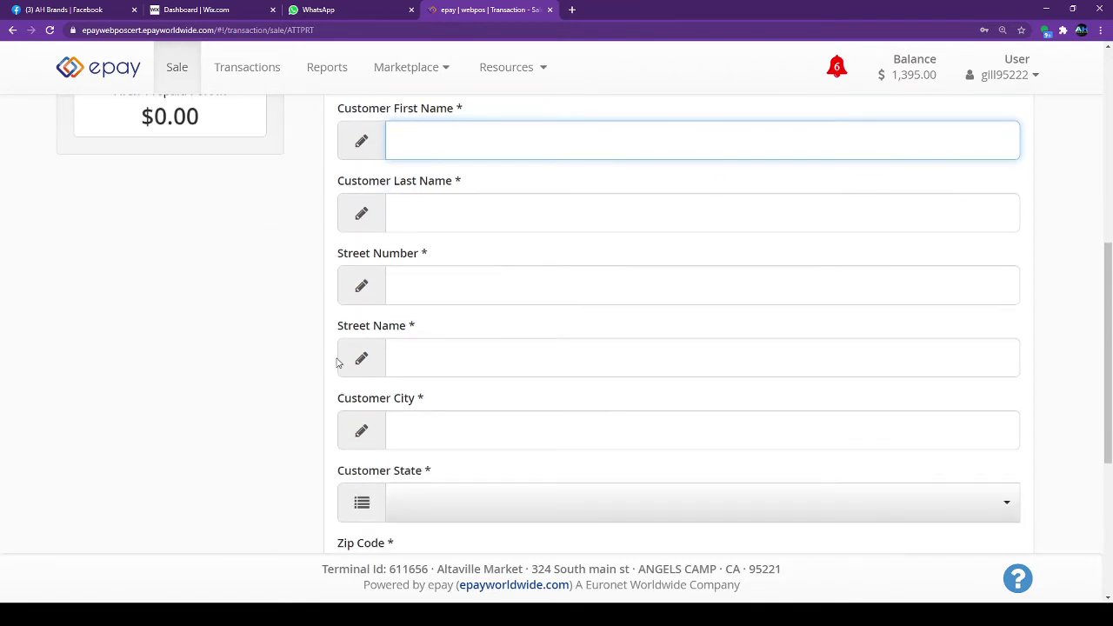
{"action": "scroll", "coordinate": [572, 376], "scroll_direction": "down", "scroll_amount": 1}
{"action": "scroll", "coordinate": [571, 375], "scroll_direction": "down", "scroll_amount": 1}
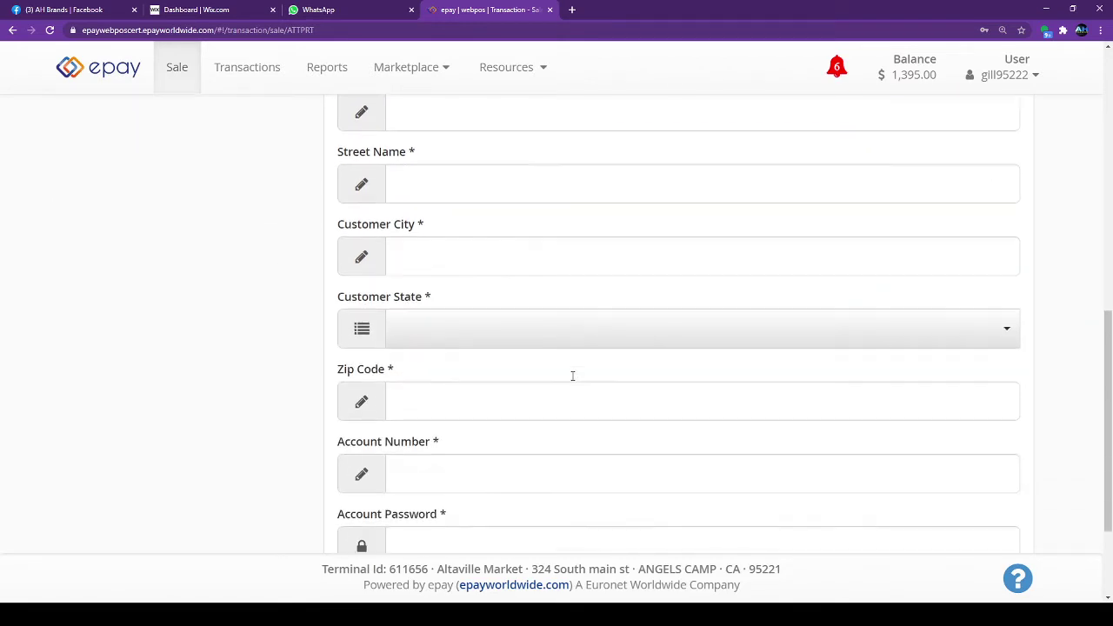
{"action": "scroll", "coordinate": [692, 405], "scroll_direction": "down", "scroll_amount": 2}
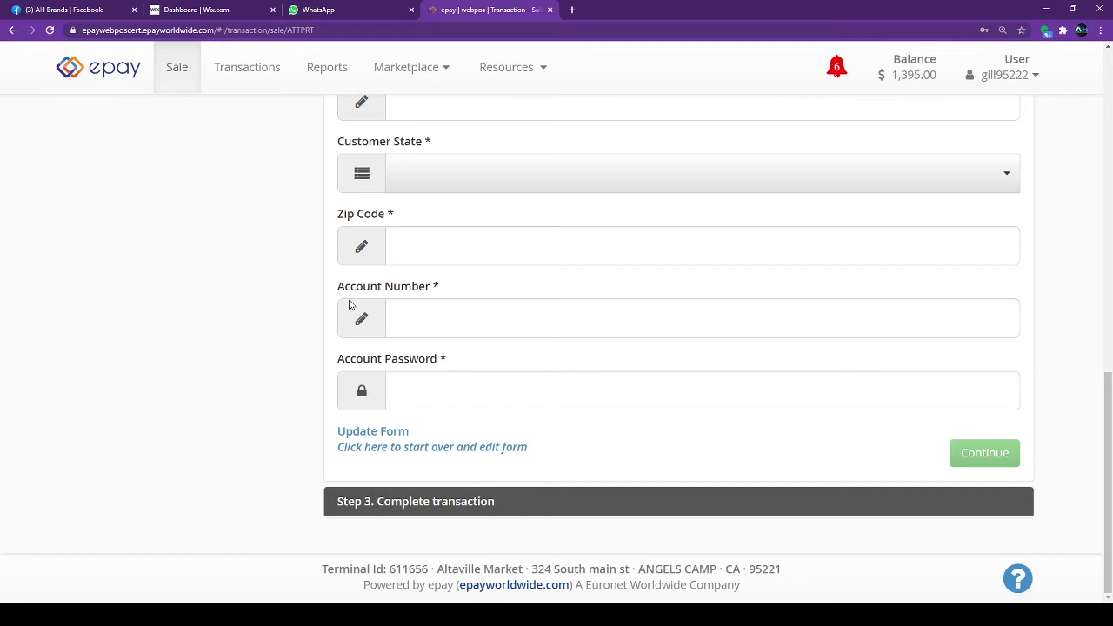
Step: Switch the variation to AT&T Prepaid Activation and submit zip code 95221
{"action": "left_click", "coordinate": [990, 453]}
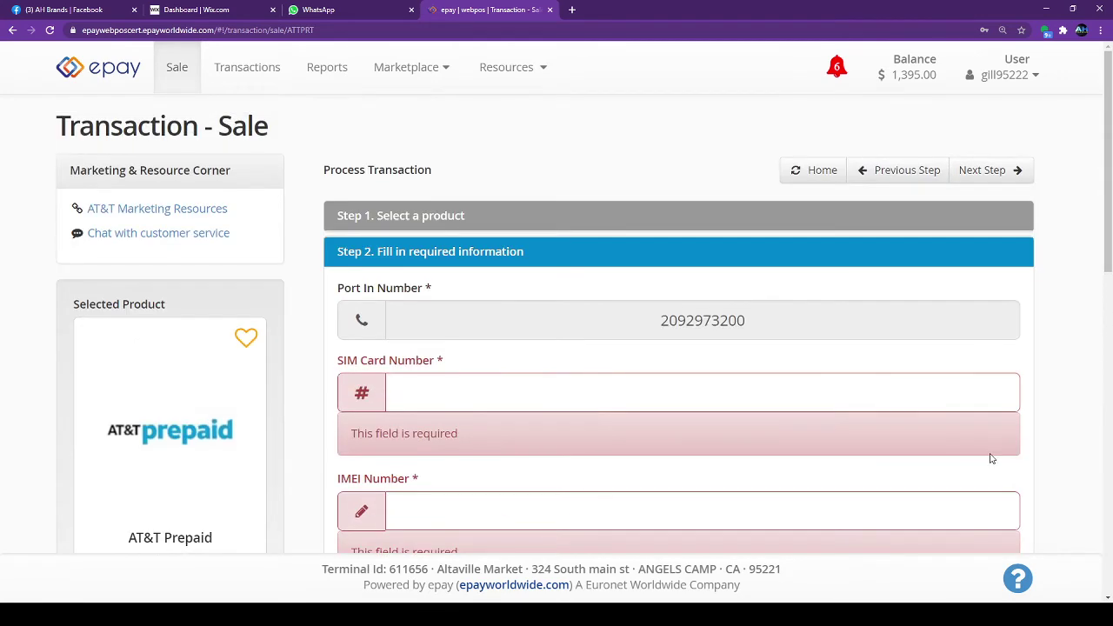
{"action": "left_click", "coordinate": [897, 177]}
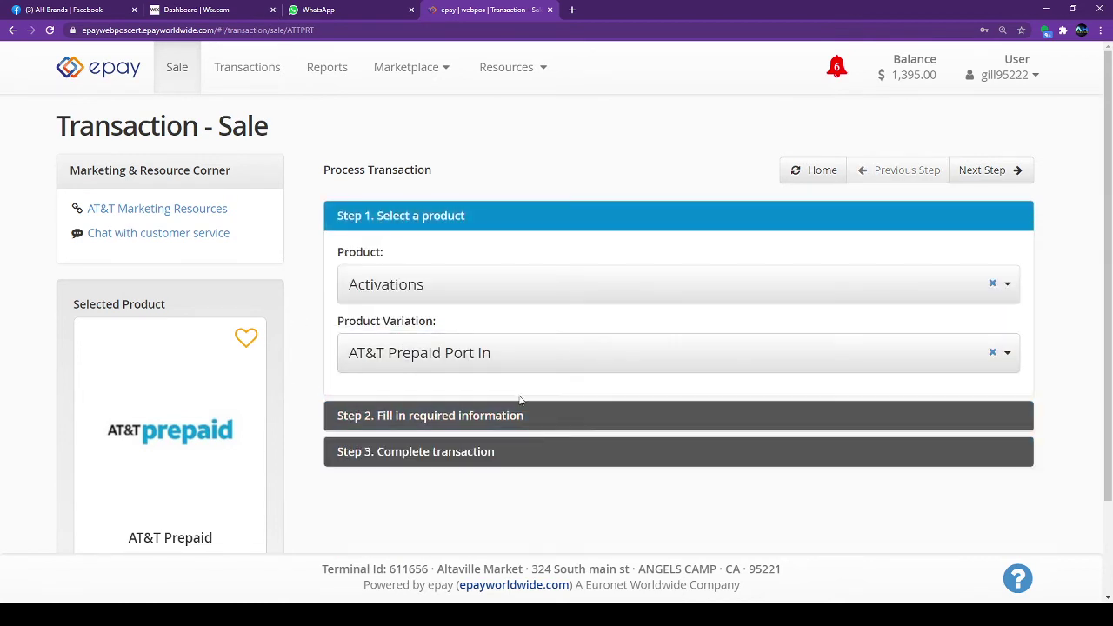
{"action": "left_click", "coordinate": [476, 363]}
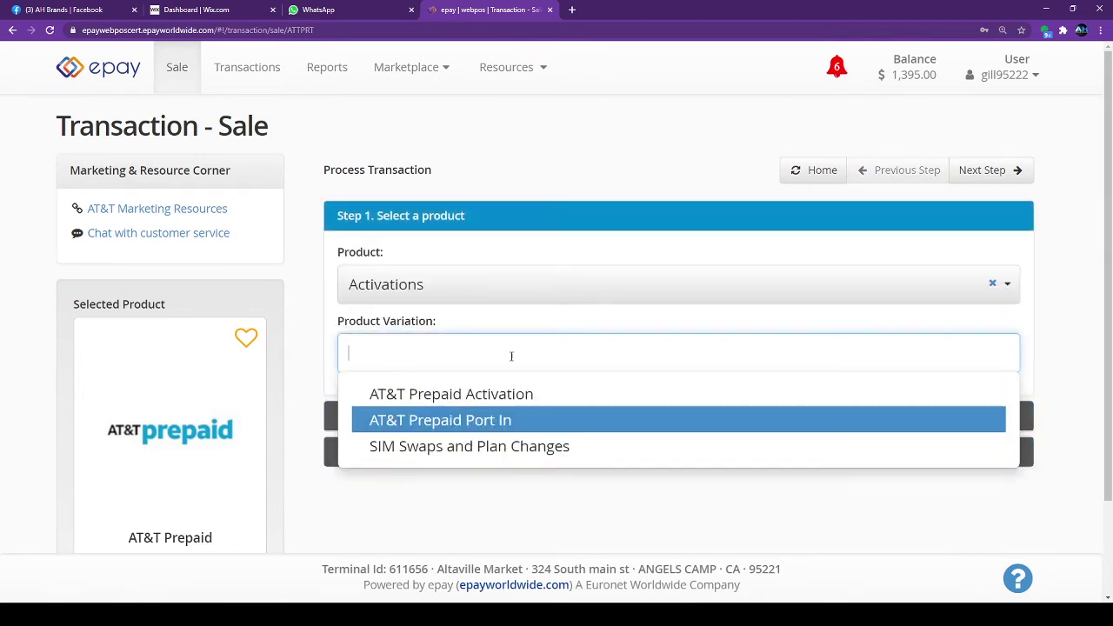
{"action": "left_click", "coordinate": [391, 393]}
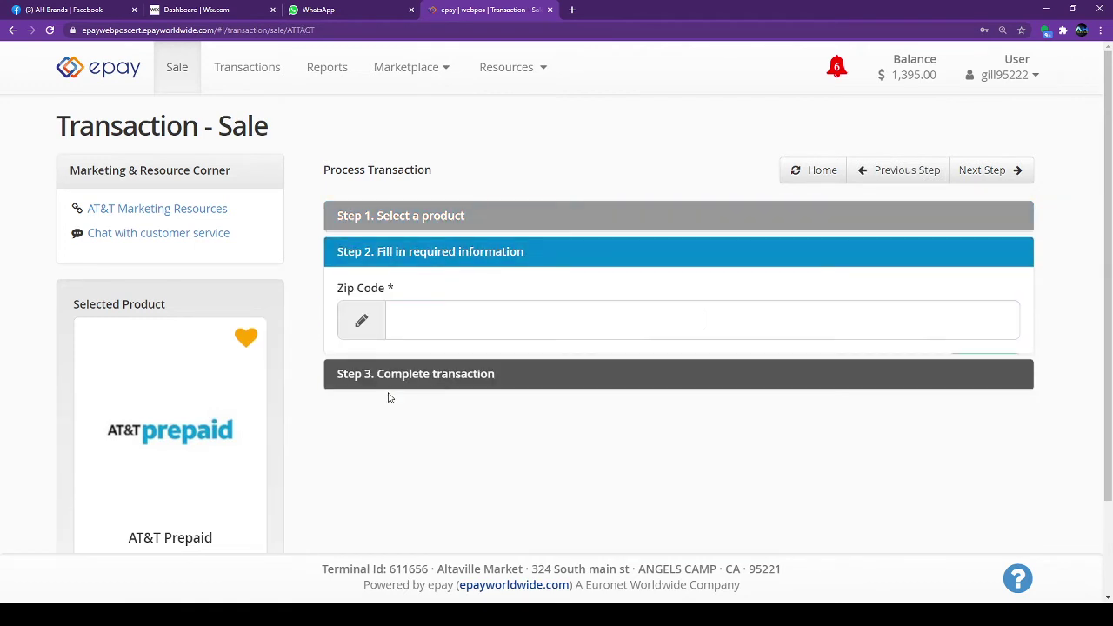
{"action": "type", "text": "952"}
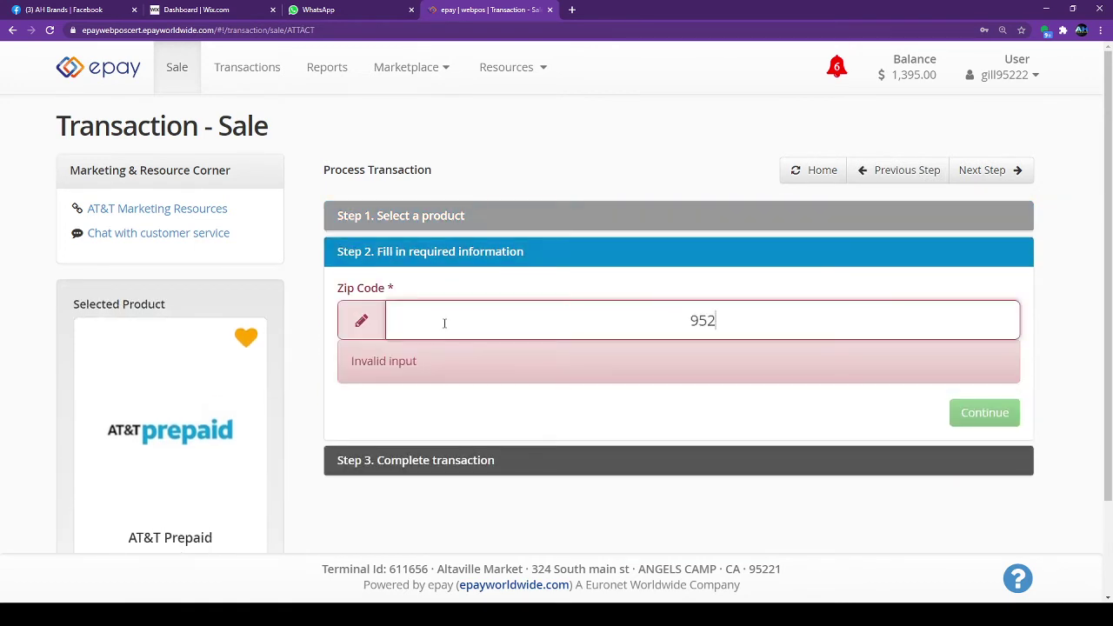
{"action": "type", "text": "21"}
{"action": "left_click", "coordinate": [976, 373]}
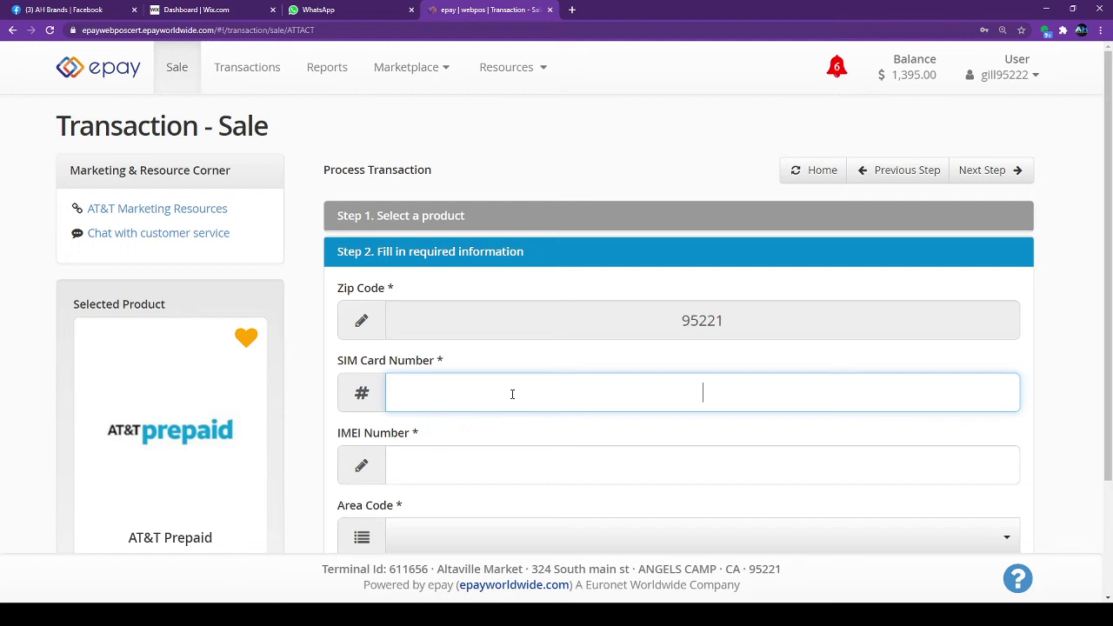
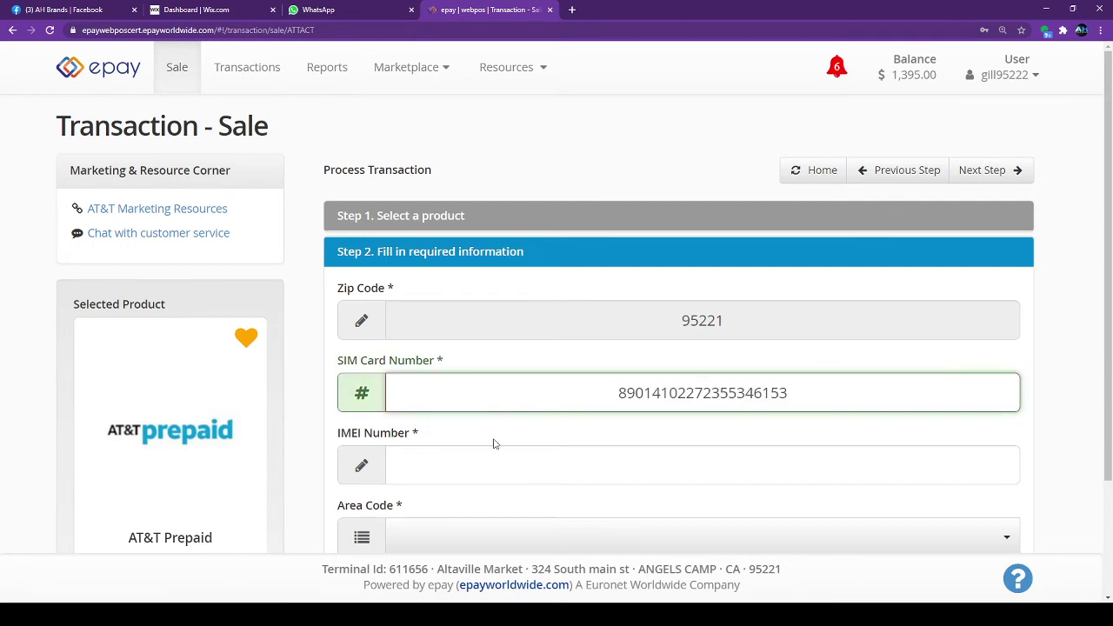
{"action": "left_click", "coordinate": [463, 476]}
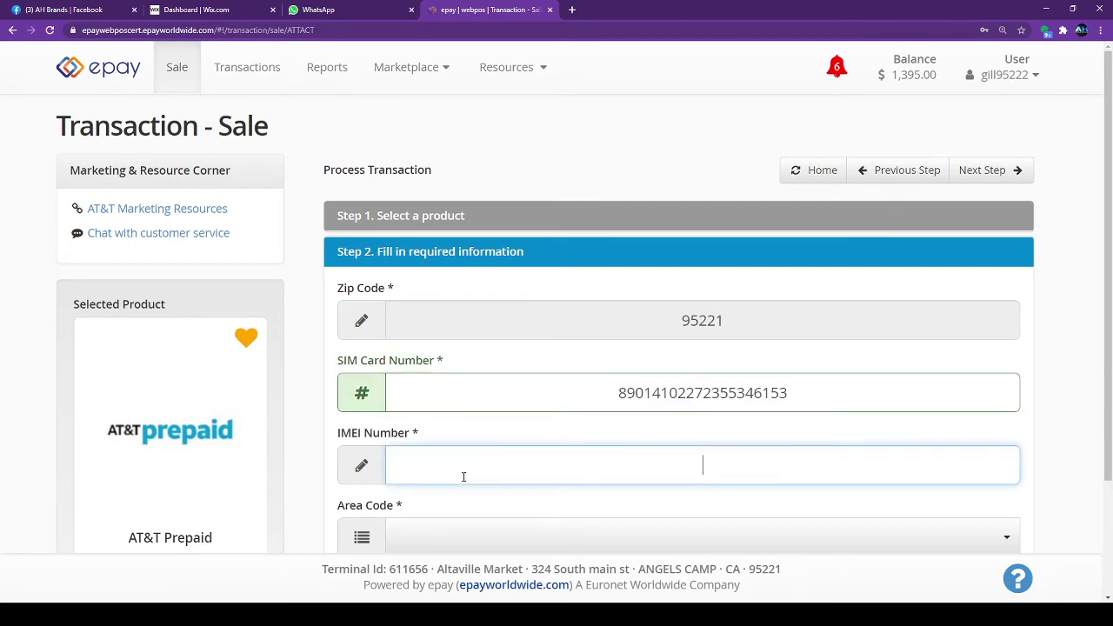
{"action": "left_click", "coordinate": [679, 393]}
{"action": "left_click_drag", "start_coordinate": [678, 393], "coordinate": [792, 389]}
{"action": "key", "text": "ctrl+c"}
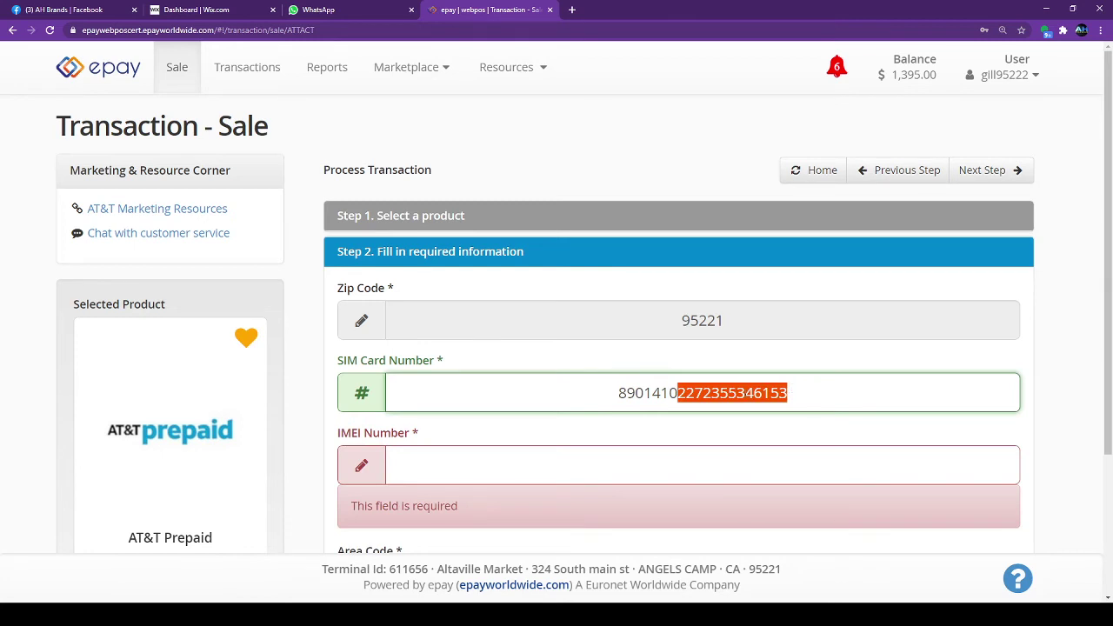
{"action": "left_click", "coordinate": [467, 479]}
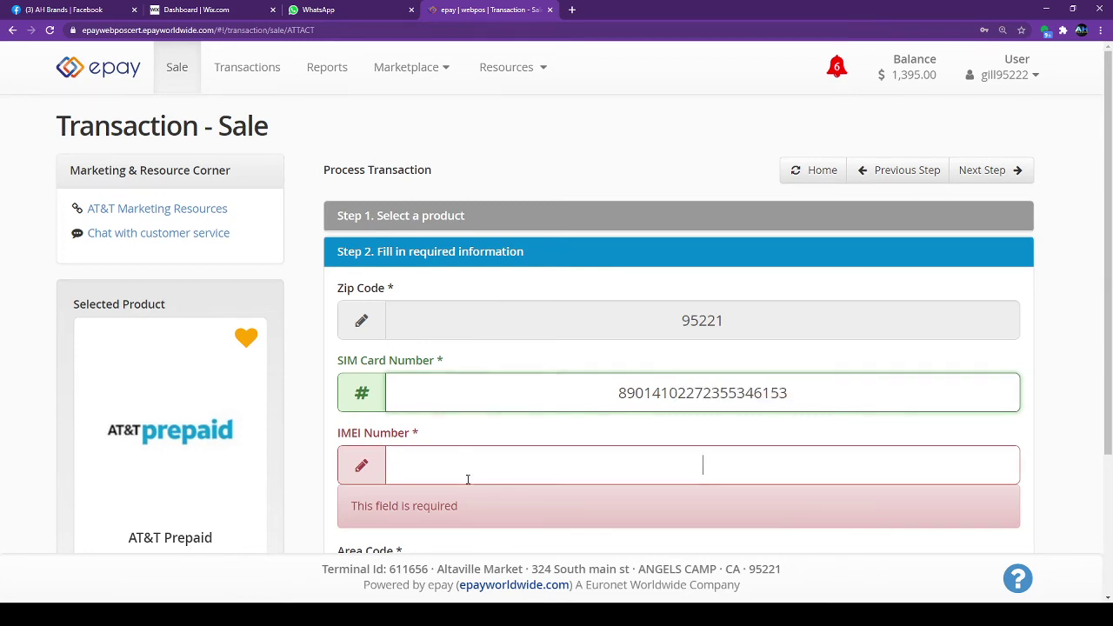
{"action": "key", "text": "ctrl+v"}
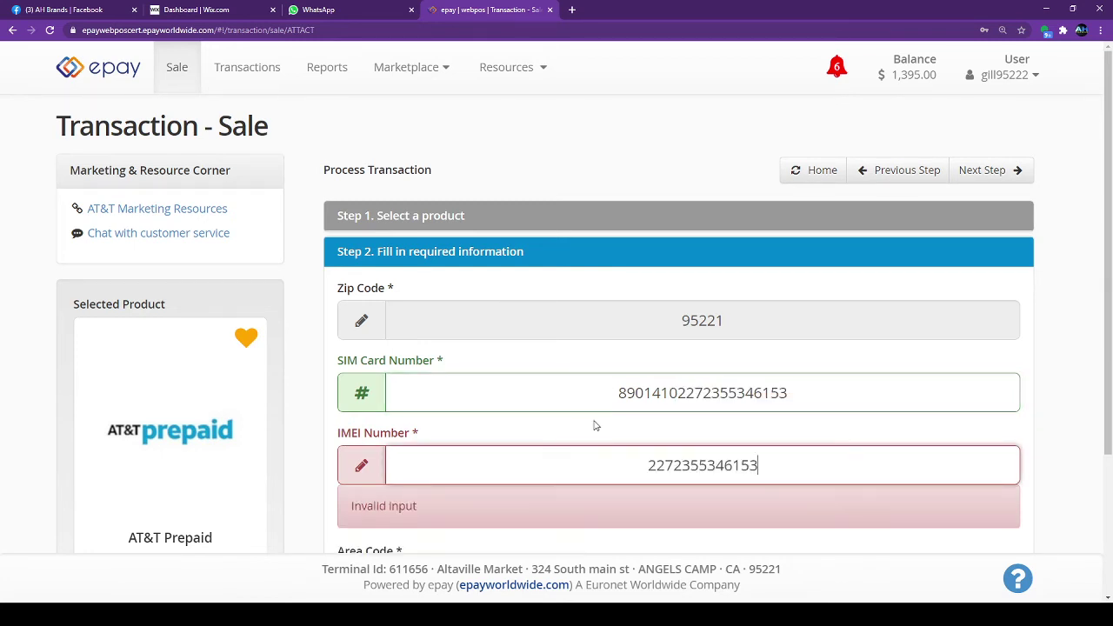
{"action": "scroll", "coordinate": [594, 423], "scroll_direction": "down", "scroll_amount": 2}
Step: Pick area code 209, append 00 to the IMEI, and submit the activation details
{"action": "left_click", "coordinate": [527, 425]}
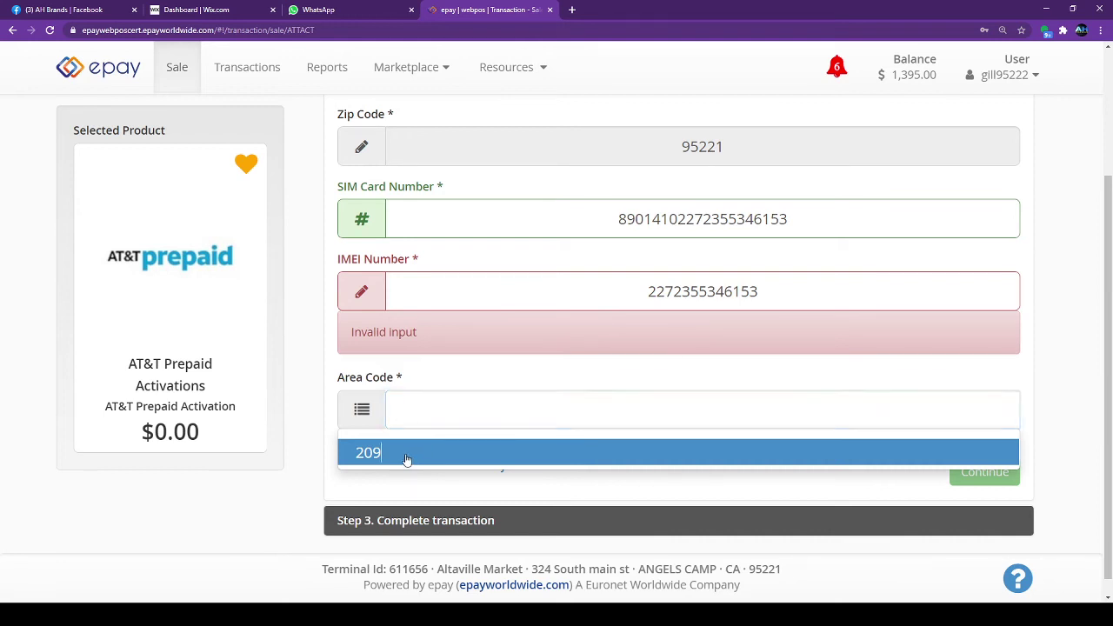
{"action": "left_click", "coordinate": [426, 457]}
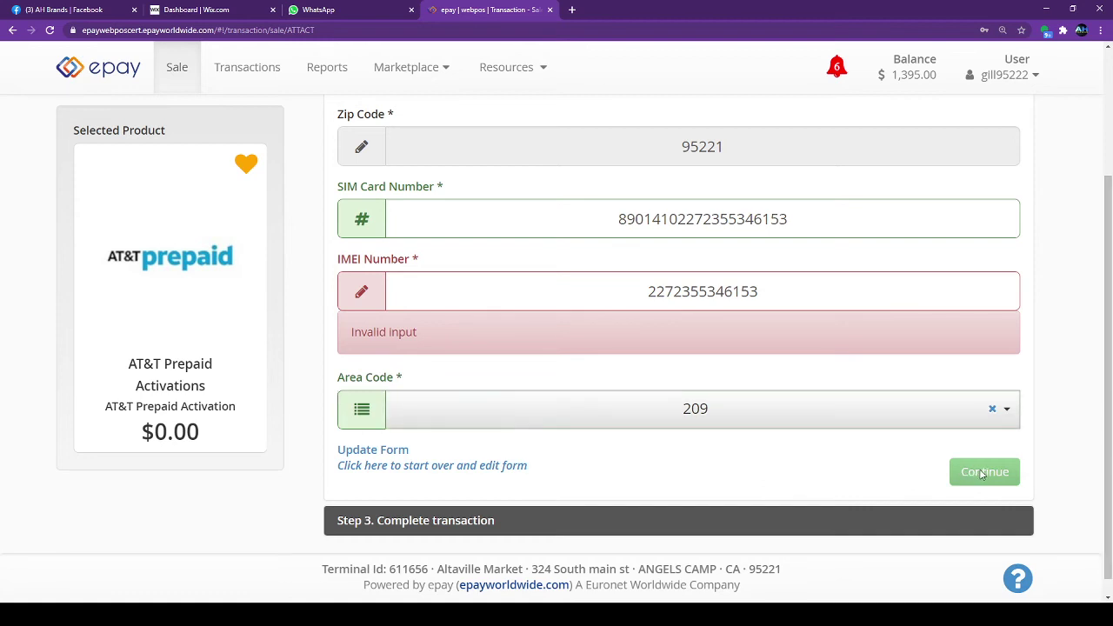
{"action": "left_click", "coordinate": [774, 289]}
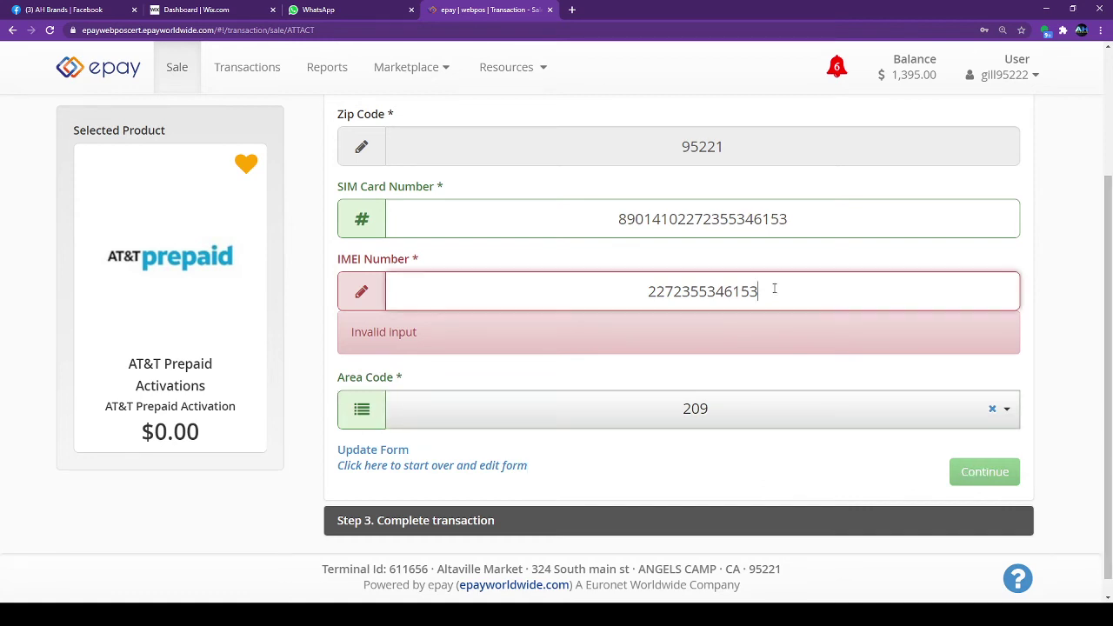
{"action": "type", "text": "0"}
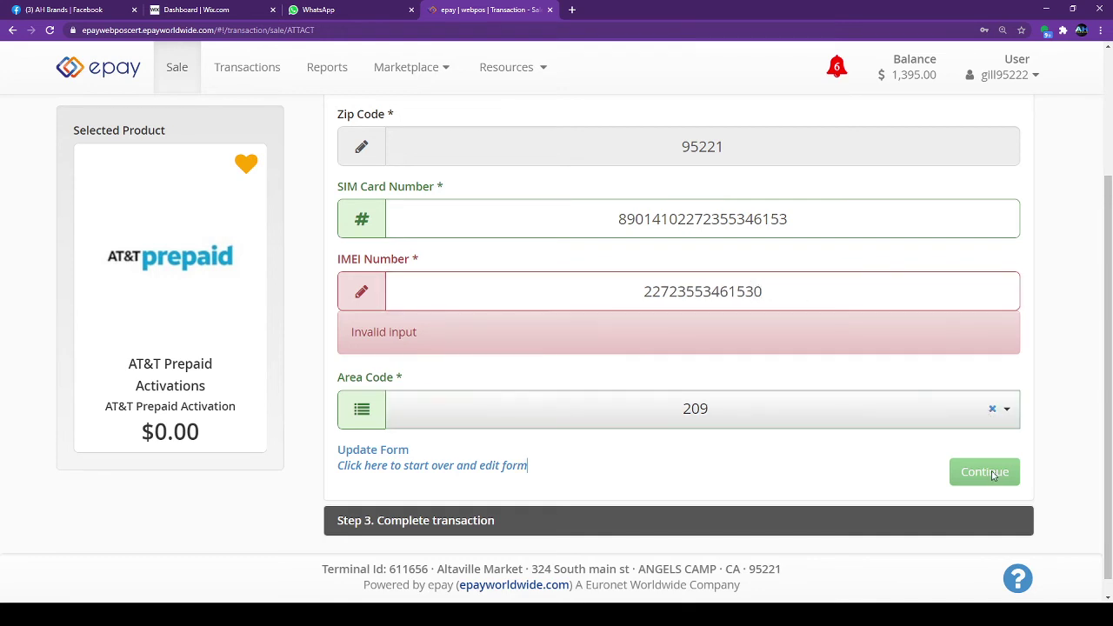
{"action": "type", "text": "0"}
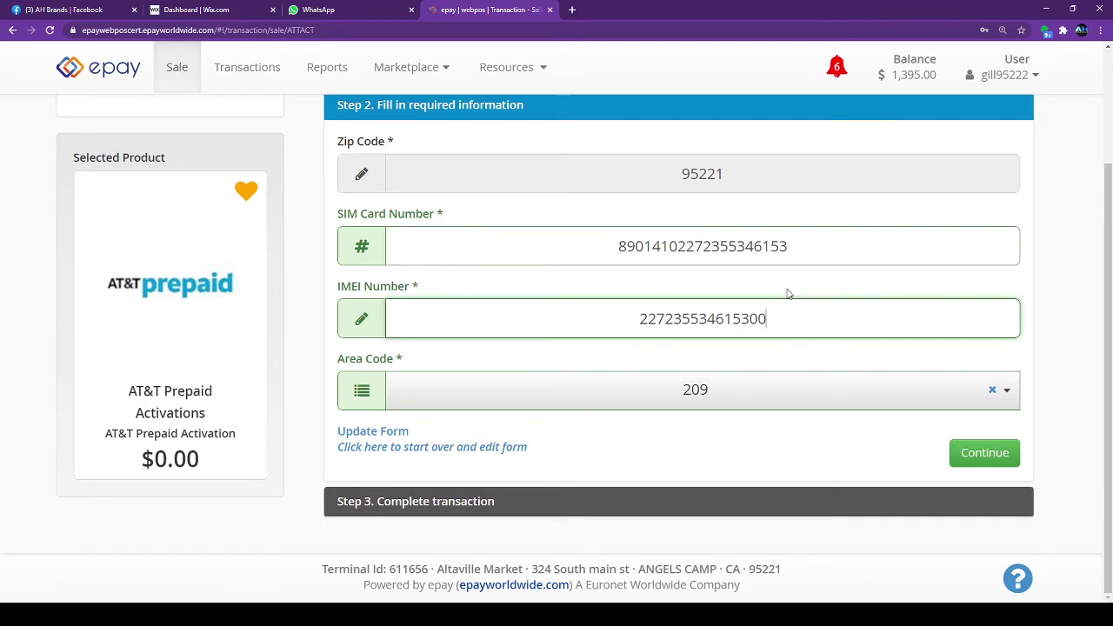
{"action": "left_click", "coordinate": [981, 455]}
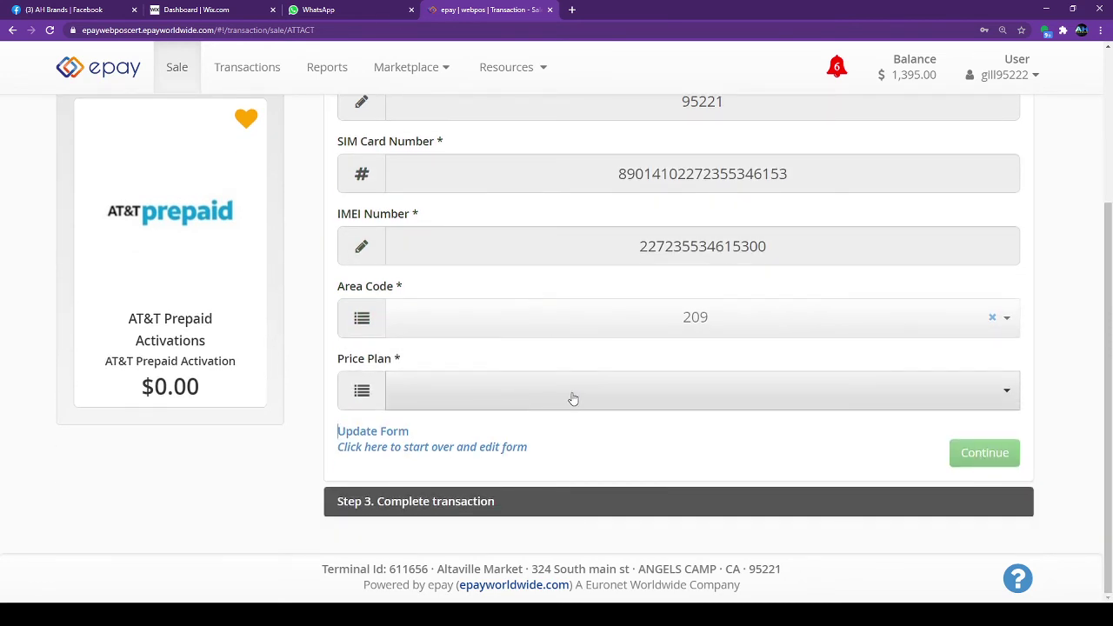
Step: Select the AT&T $30 Monthly Plan 5 GB price plan at $30.00 and continue
{"action": "left_click", "coordinate": [573, 399]}
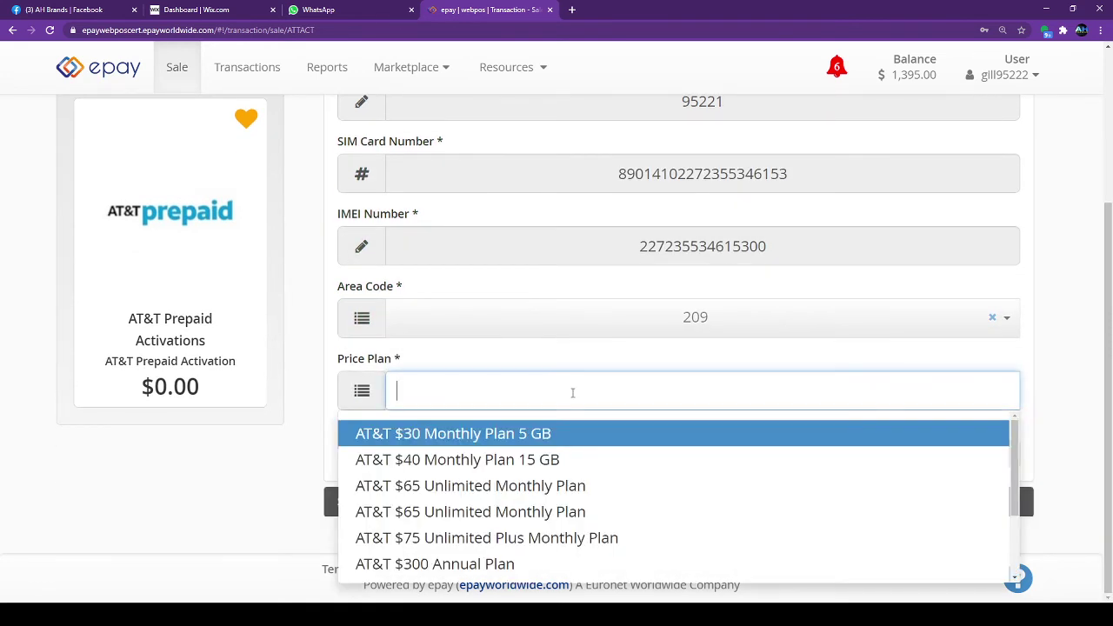
{"action": "scroll", "coordinate": [631, 459], "scroll_direction": "down", "scroll_amount": 1}
{"action": "scroll", "coordinate": [632, 459], "scroll_direction": "down", "scroll_amount": 1}
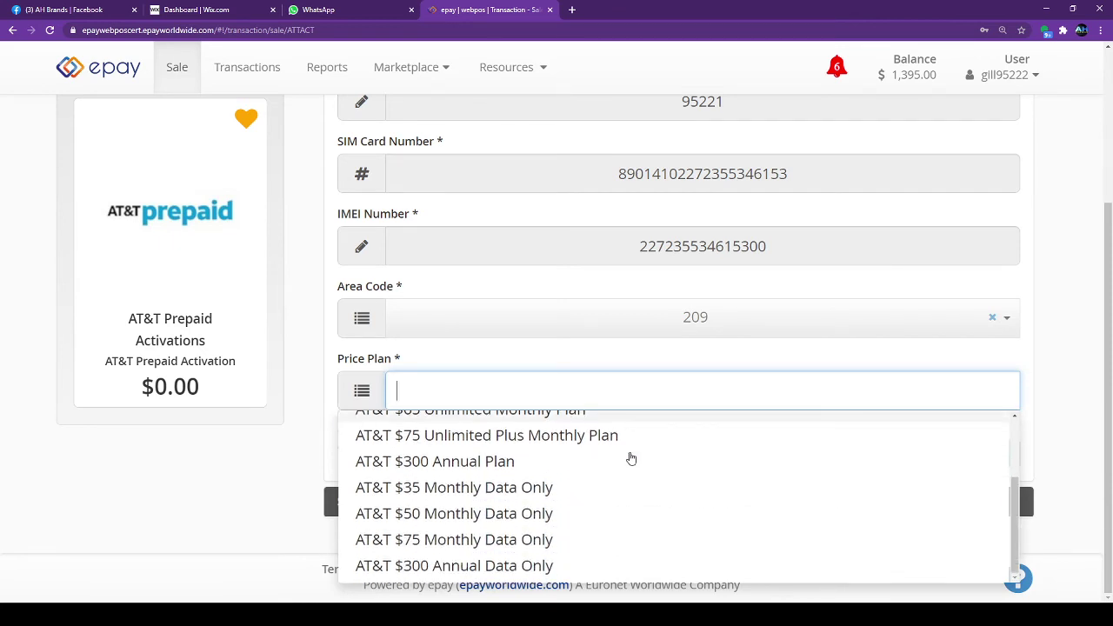
{"action": "scroll", "coordinate": [631, 458], "scroll_direction": "up", "scroll_amount": 3}
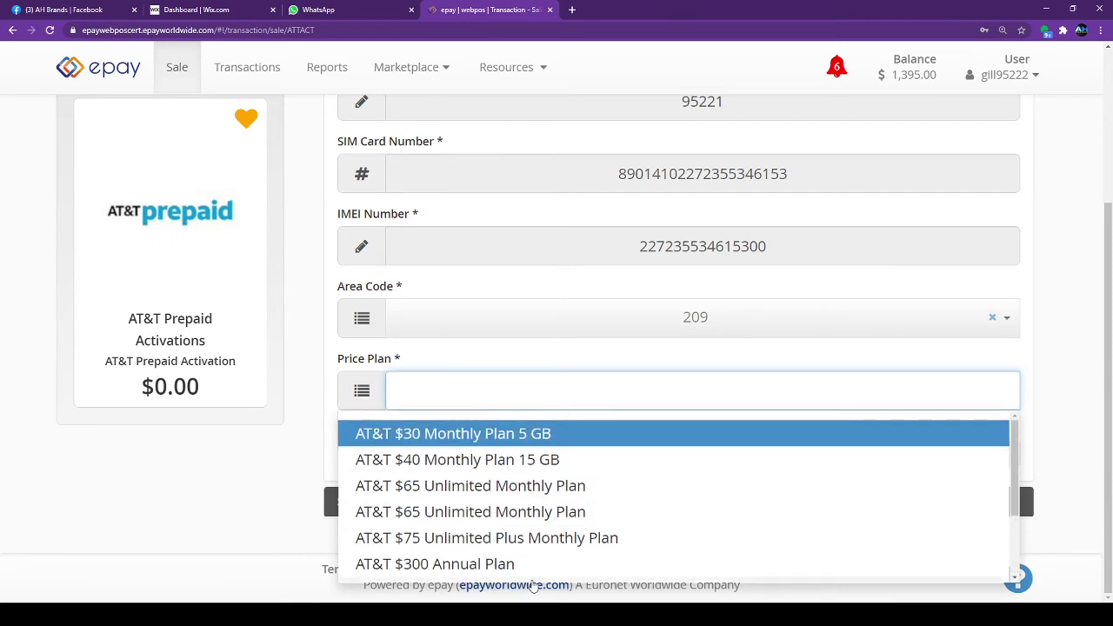
{"action": "left_click", "coordinate": [454, 433]}
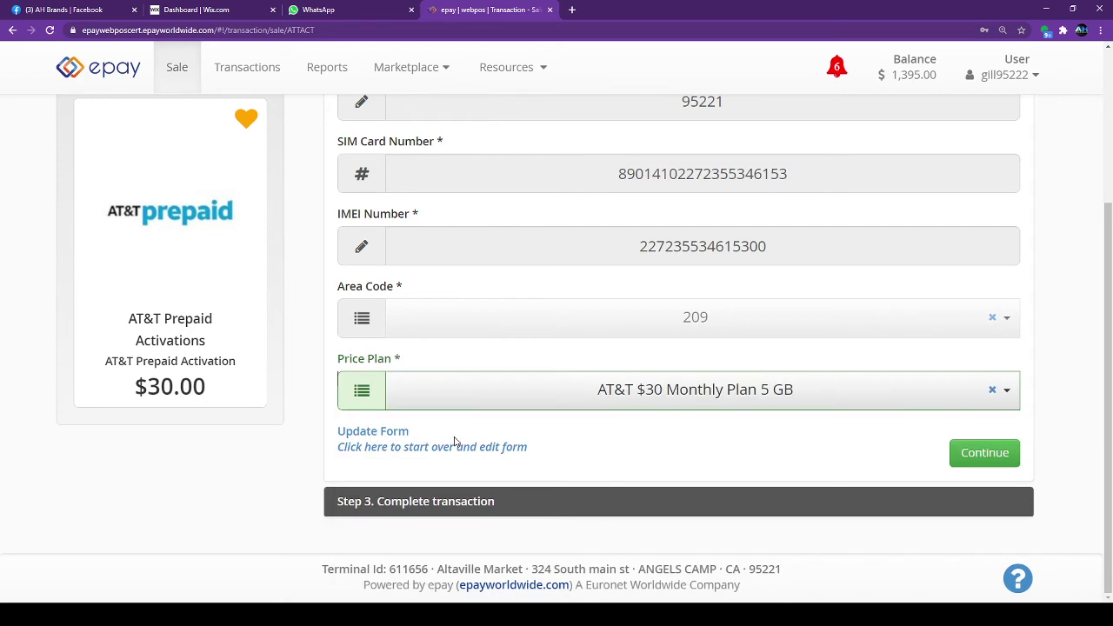
{"action": "left_click", "coordinate": [990, 455]}
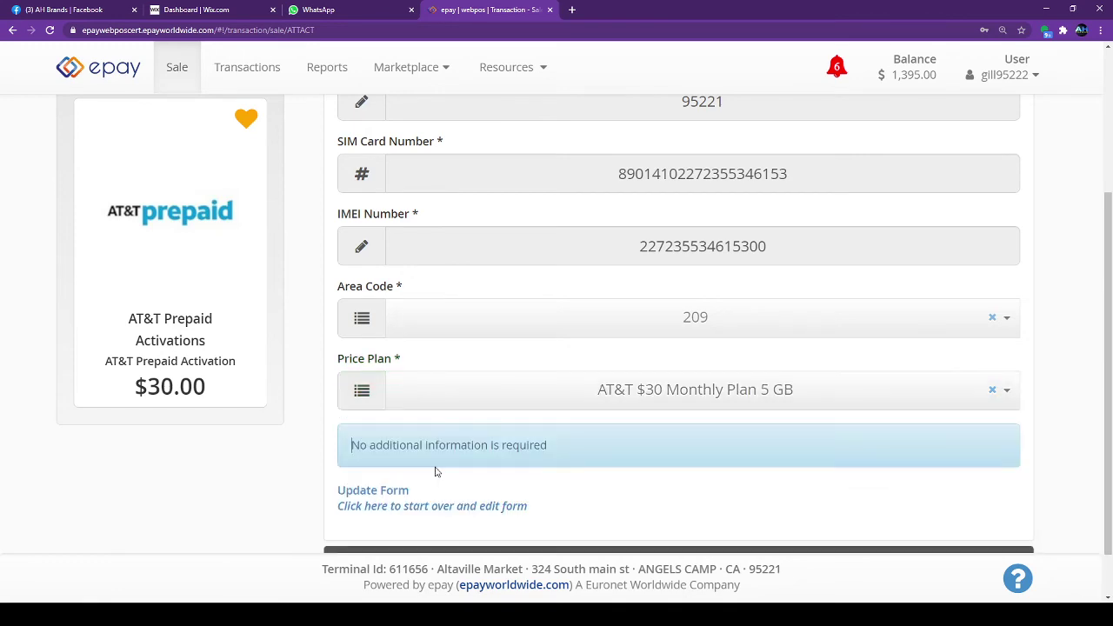
Step: Scroll through Step 3's confirmation details and product policies
{"action": "scroll", "coordinate": [544, 435], "scroll_direction": "down", "scroll_amount": 1}
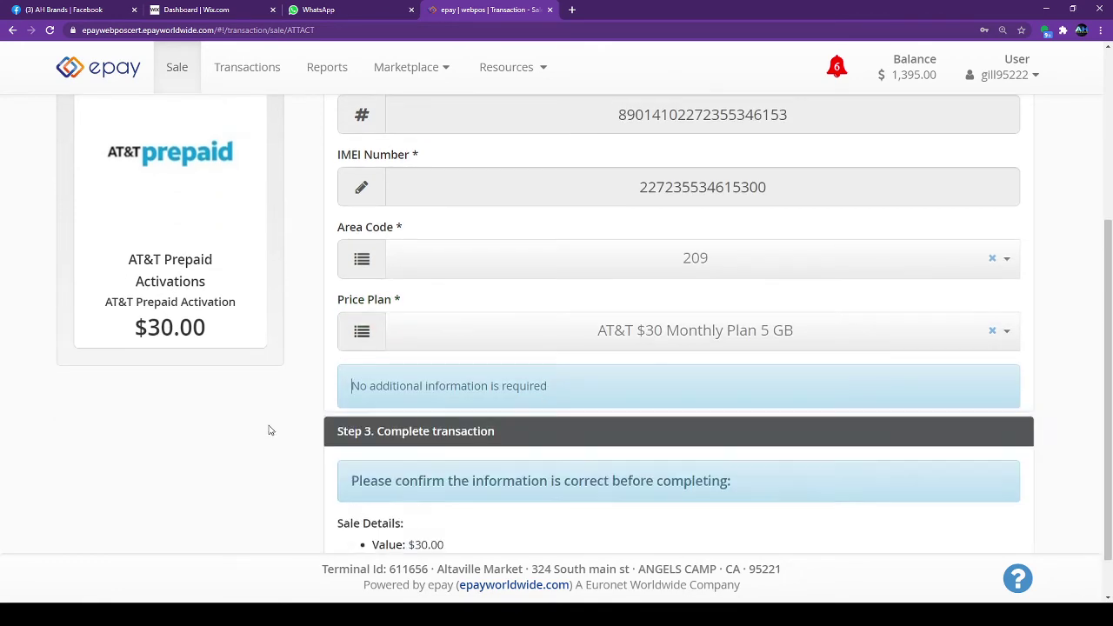
{"action": "scroll", "coordinate": [303, 385], "scroll_direction": "down", "scroll_amount": 5}
{"action": "scroll", "coordinate": [519, 218], "scroll_direction": "down", "scroll_amount": 1}
{"action": "scroll", "coordinate": [435, 261], "scroll_direction": "down", "scroll_amount": 1}
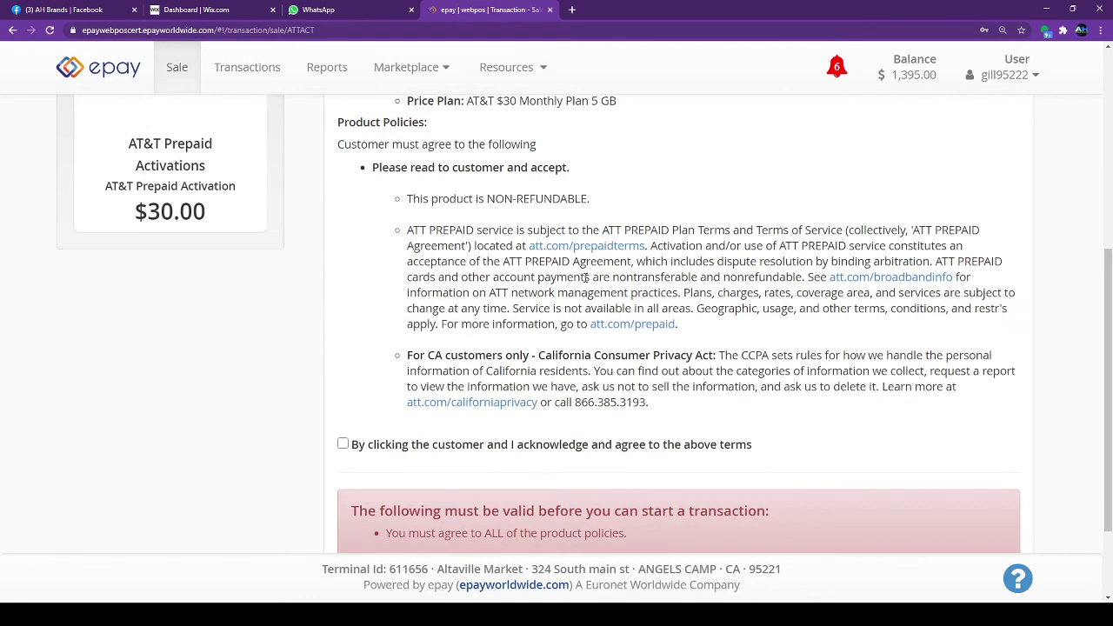
{"action": "scroll", "coordinate": [360, 313], "scroll_direction": "down", "scroll_amount": 1}
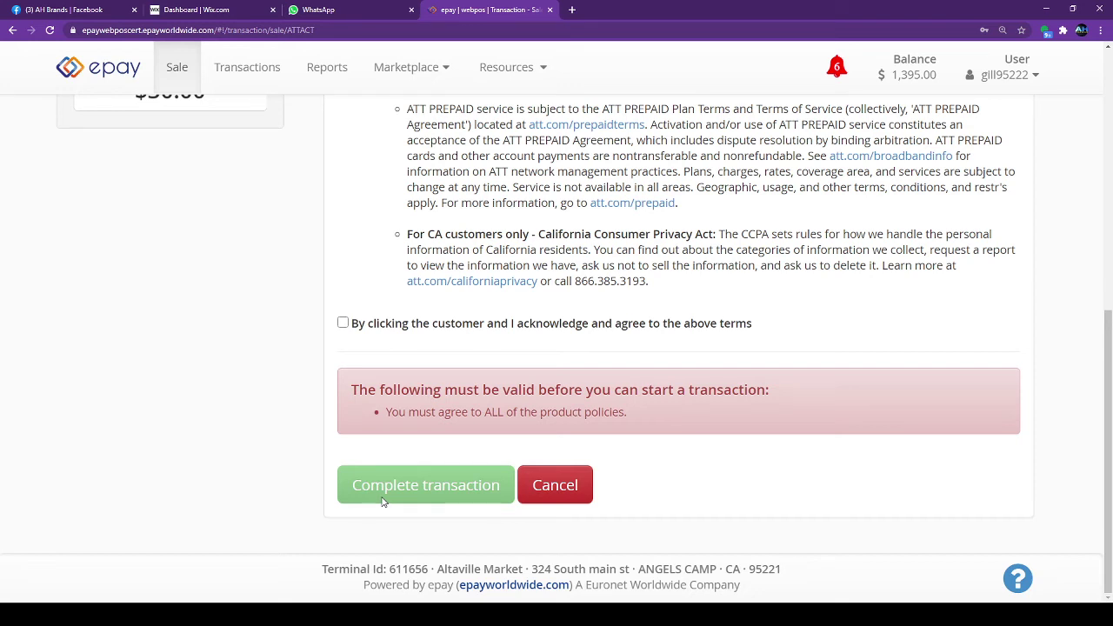
Step: Cancel the transaction and browse the Sale page's Favorites and Products tiles
{"action": "left_click", "coordinate": [575, 487]}
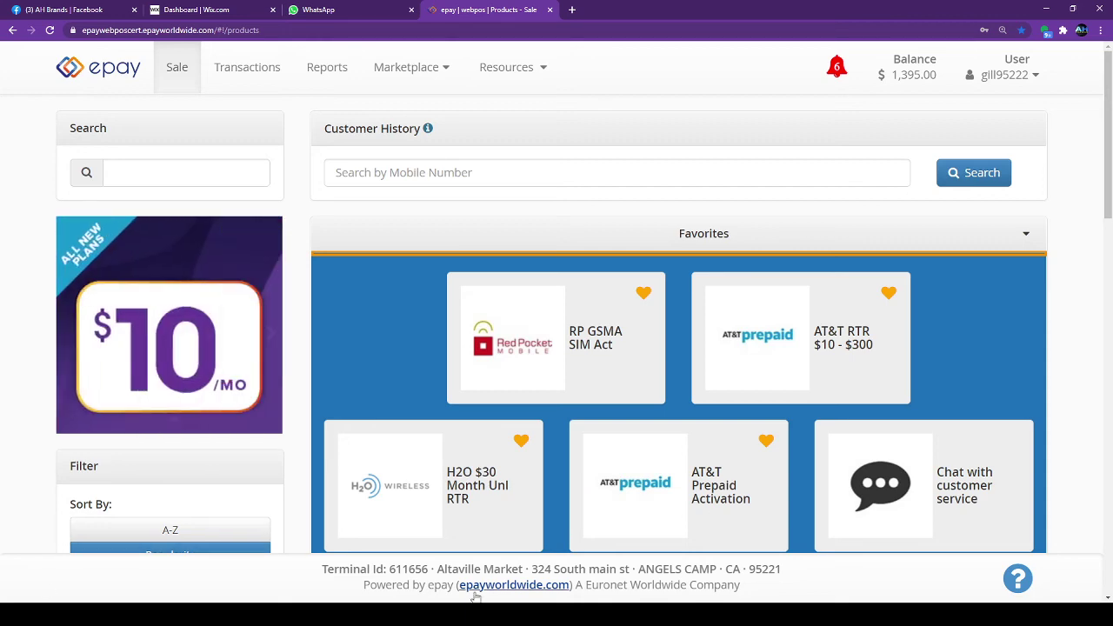
{"action": "scroll", "coordinate": [226, 502], "scroll_direction": "down", "scroll_amount": 1}
{"action": "scroll", "coordinate": [226, 501], "scroll_direction": "down", "scroll_amount": 2}
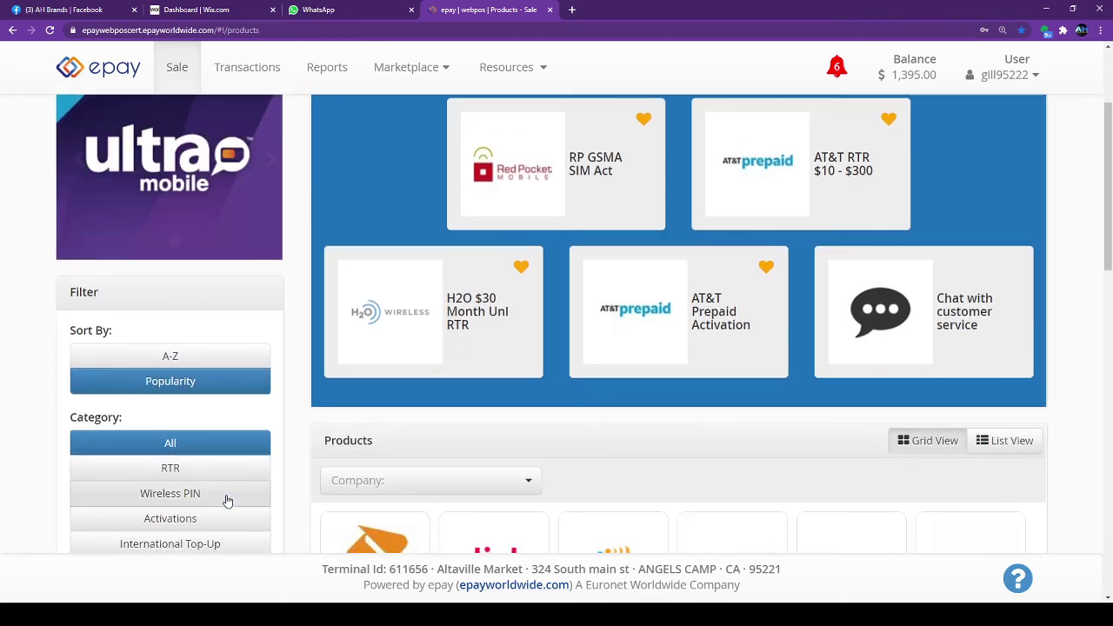
{"action": "scroll", "coordinate": [226, 502], "scroll_direction": "up", "scroll_amount": 3}
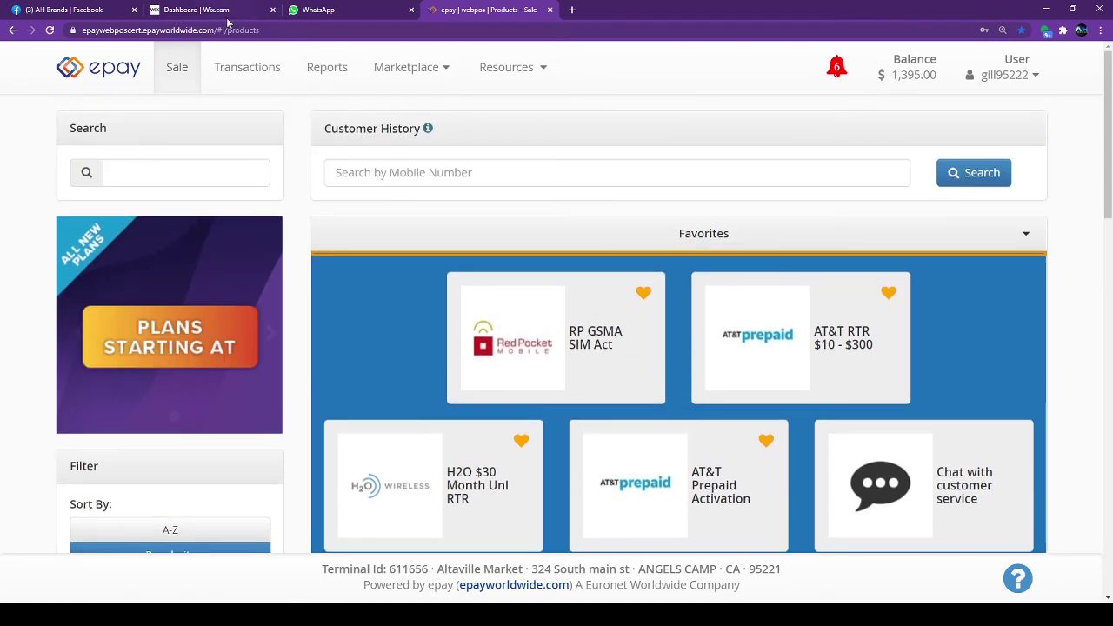
{"action": "left_click", "coordinate": [293, 31]}
{"action": "type", "text": "www."}
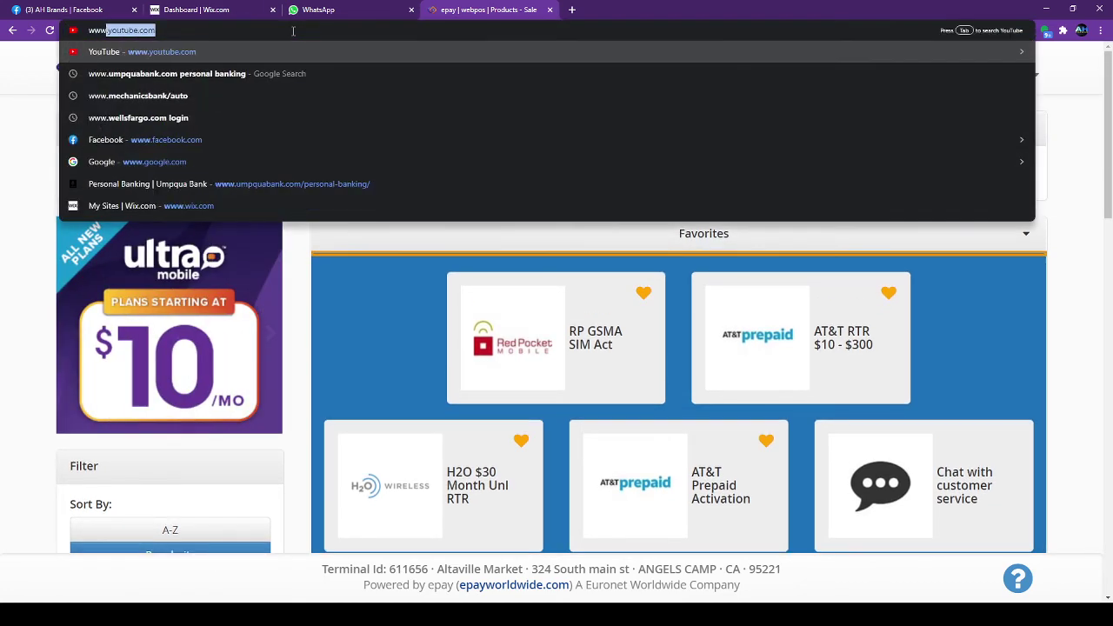
{"action": "type", "text": "epa"}
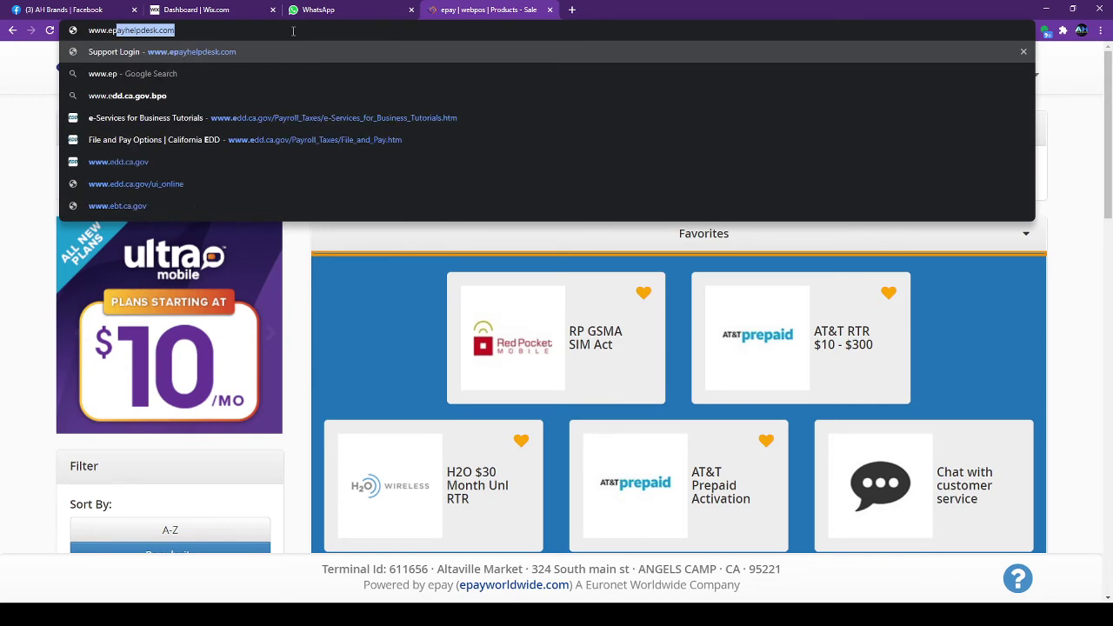
{"action": "type", "text": "y"}
{"action": "key", "text": "Return"}
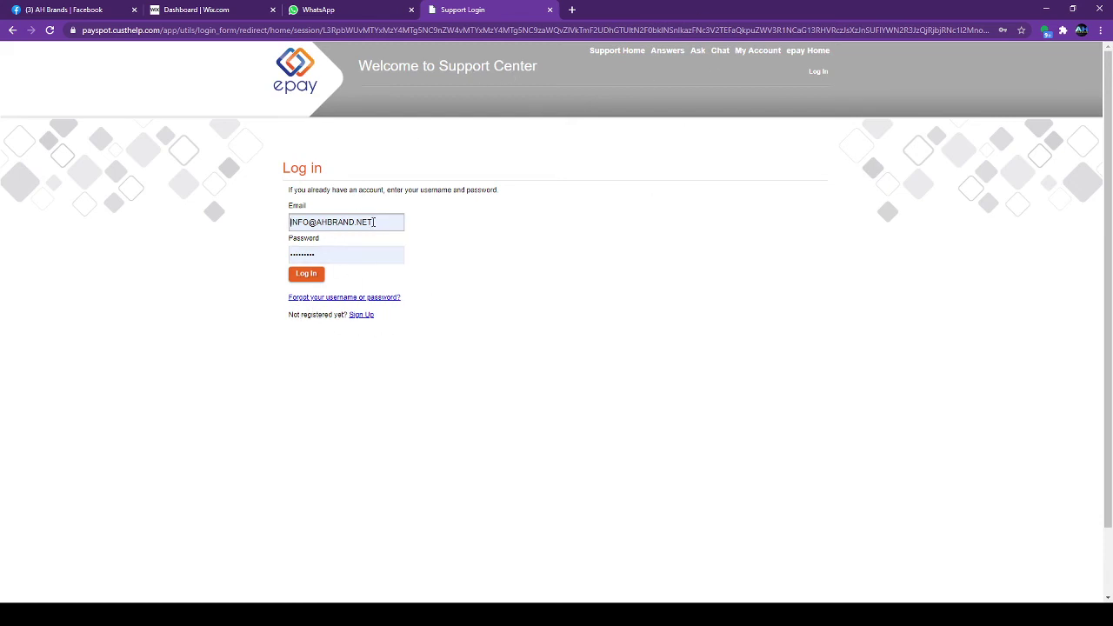
{"action": "left_click", "coordinate": [300, 275]}
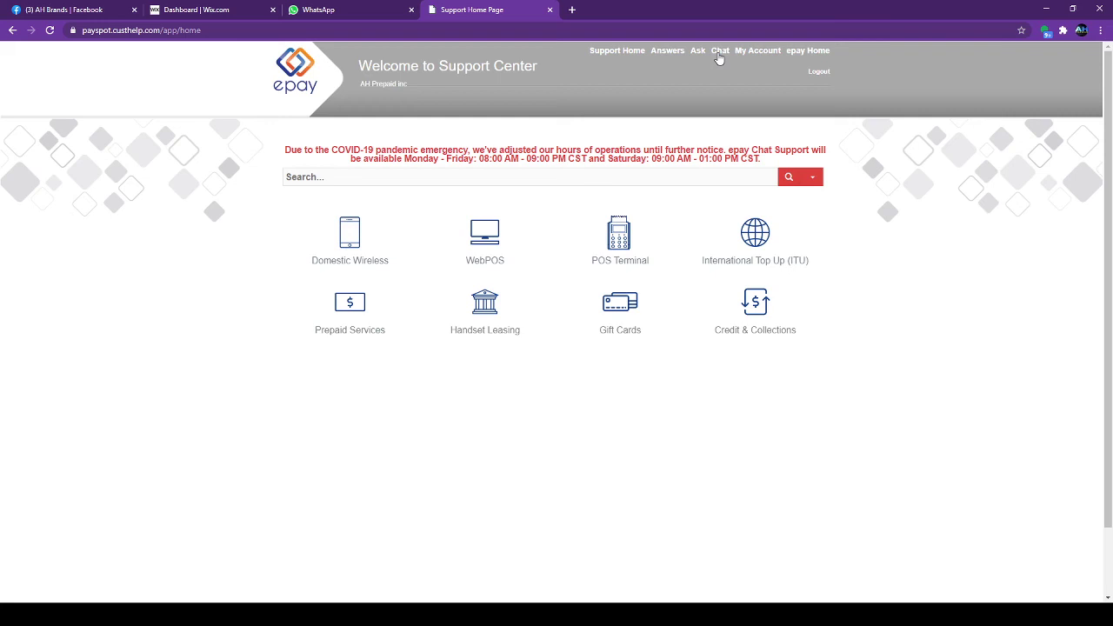
{"action": "left_click", "coordinate": [218, 30]}
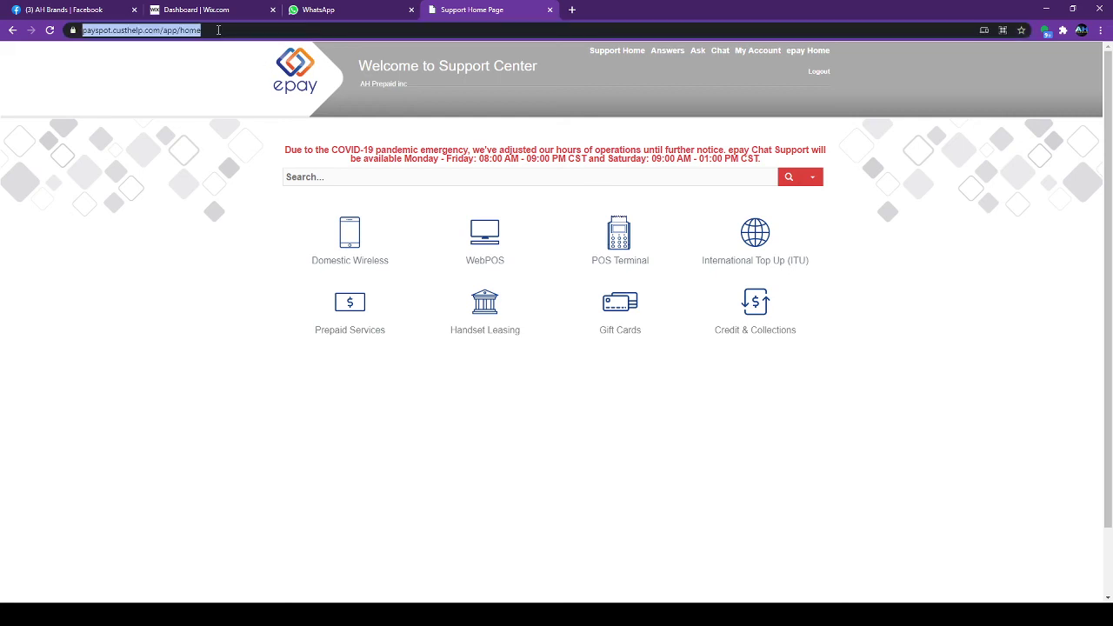
{"action": "type", "text": "www.a"}
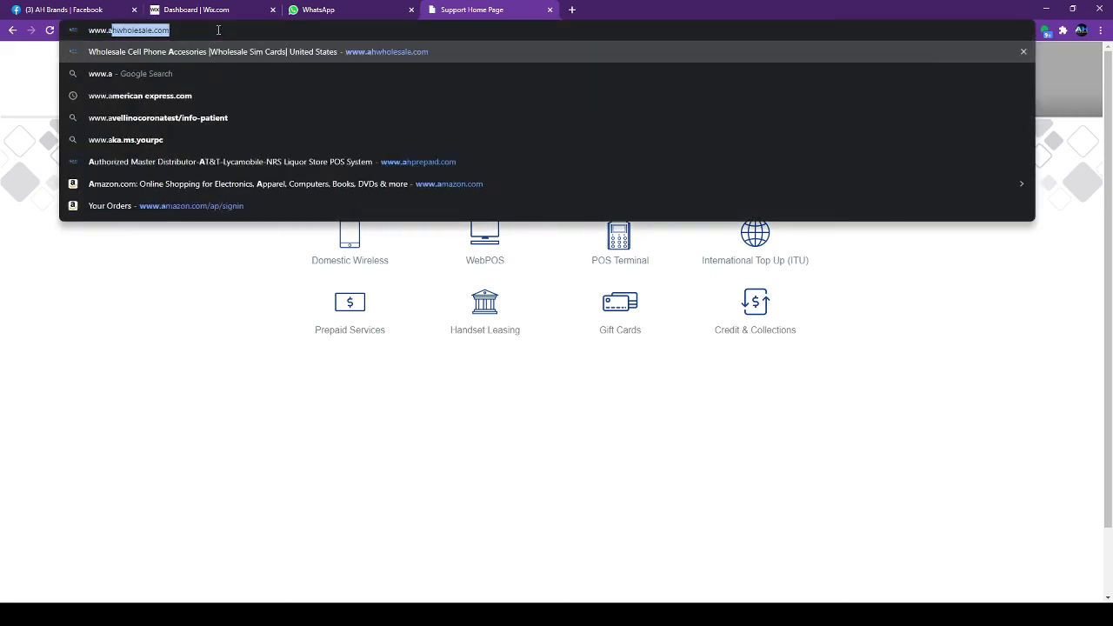
{"action": "type", "text": "h"}
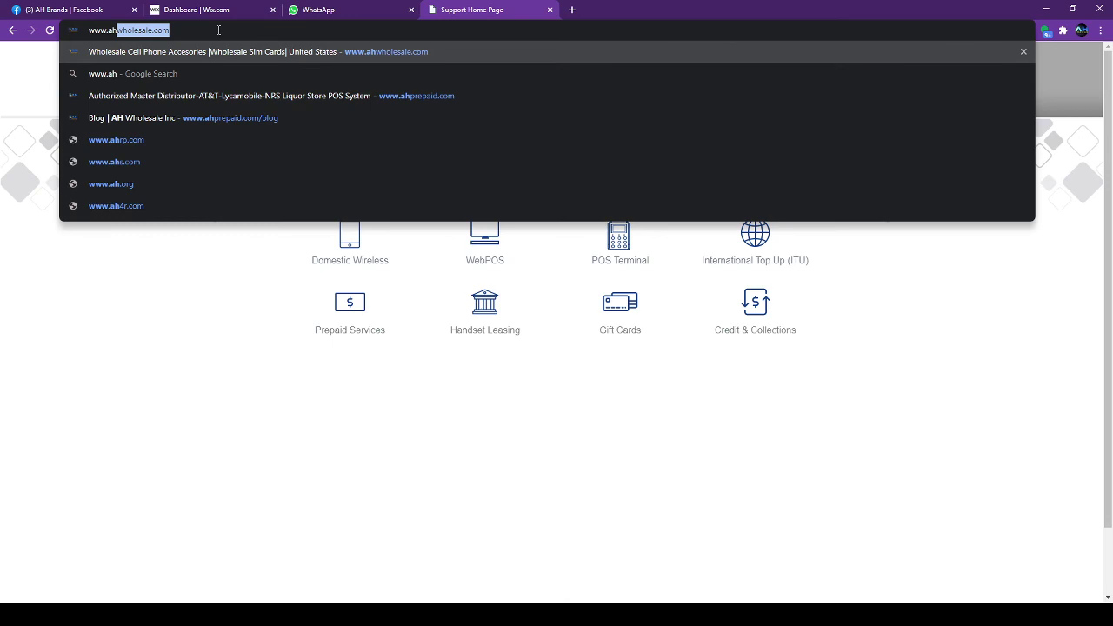
{"action": "type", "text": "pr"}
{"action": "key", "text": "Return"}
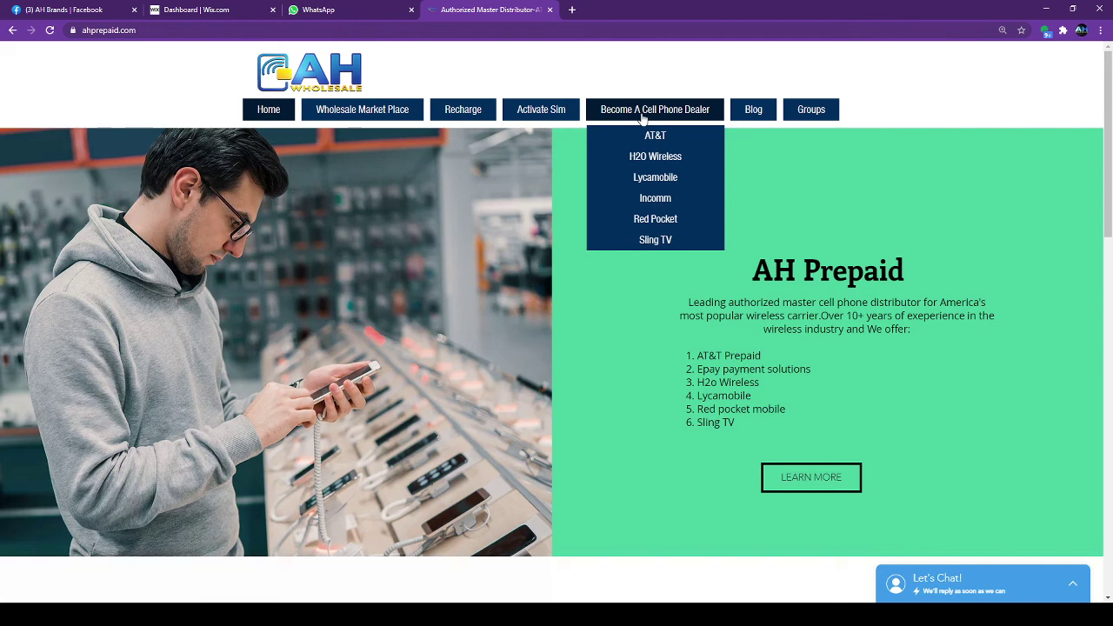
Step: Go to the AH Prepaid blog and open the '2021 AT&T Plans & Commission Structure' post
{"action": "left_click", "coordinate": [752, 110]}
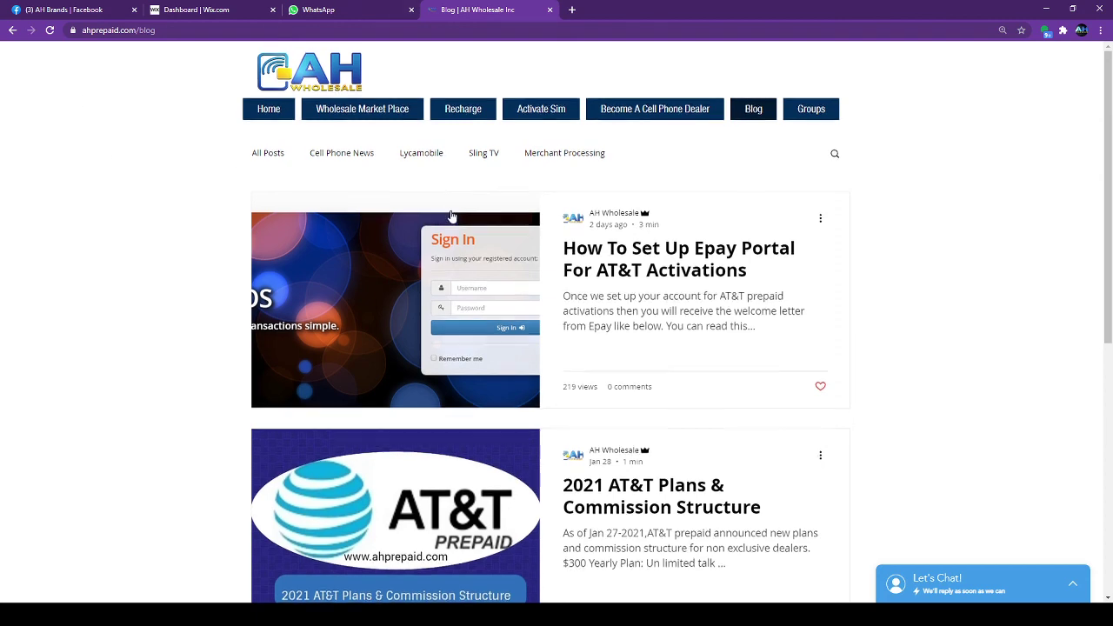
{"action": "scroll", "coordinate": [452, 218], "scroll_direction": "down", "scroll_amount": 3}
{"action": "left_click", "coordinate": [631, 213]}
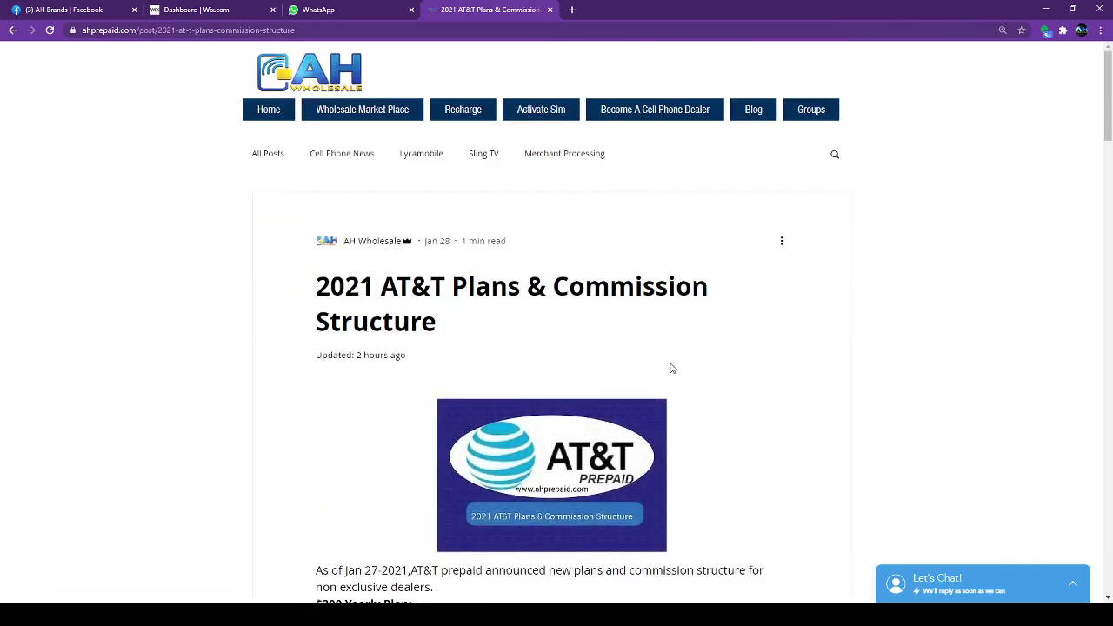
{"action": "scroll", "coordinate": [669, 369], "scroll_direction": "down", "scroll_amount": 3}
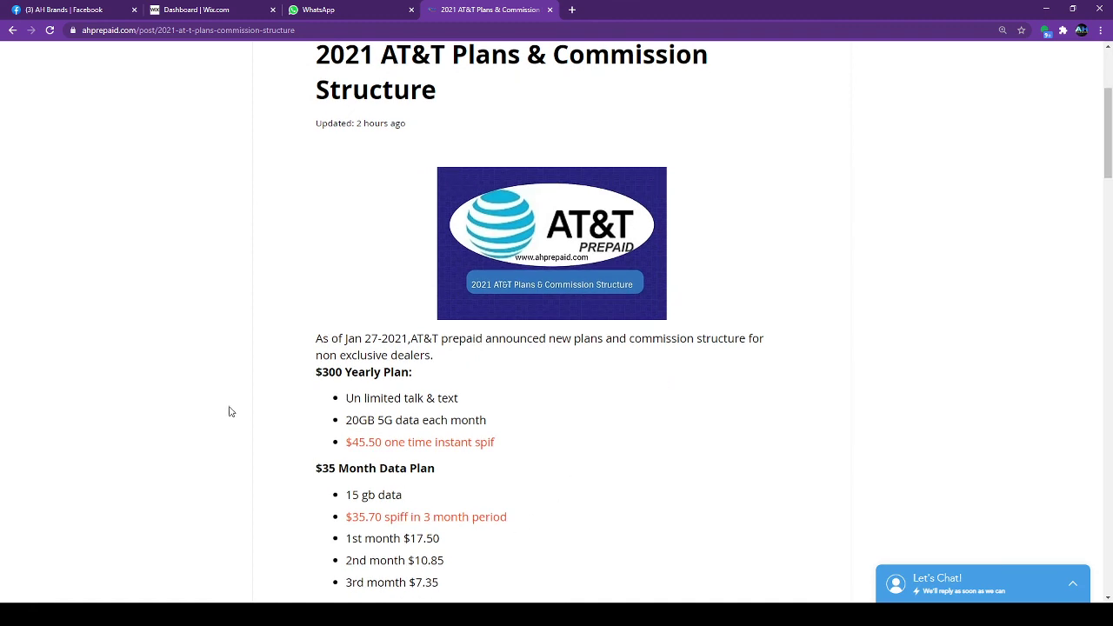
{"action": "scroll", "coordinate": [440, 434], "scroll_direction": "down", "scroll_amount": 2}
{"action": "scroll", "coordinate": [440, 435], "scroll_direction": "down", "scroll_amount": 2}
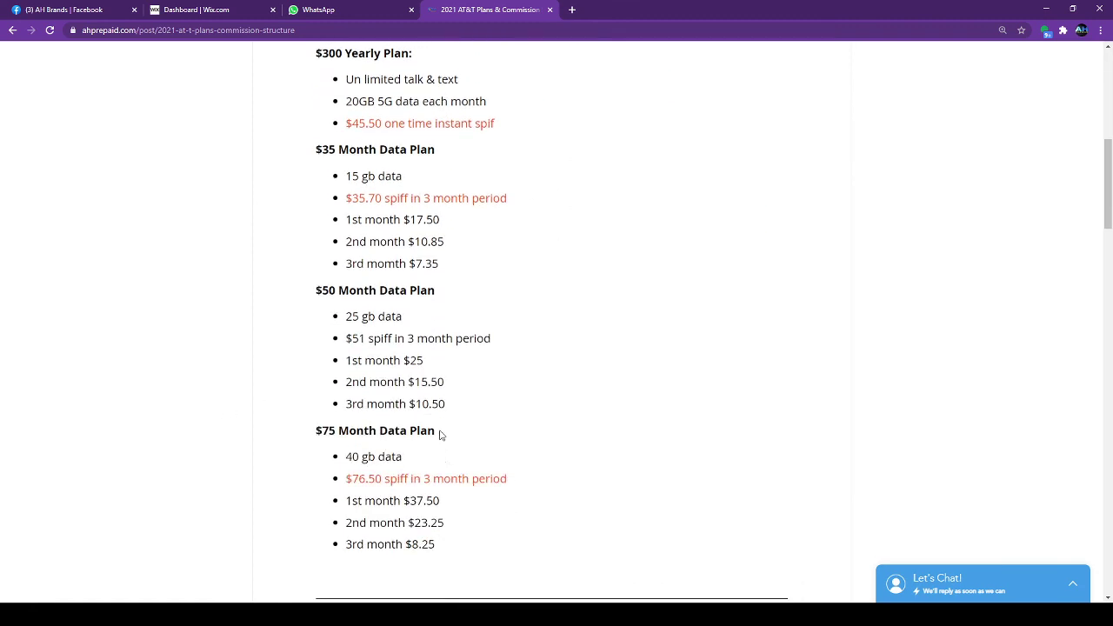
{"action": "scroll", "coordinate": [440, 434], "scroll_direction": "down", "scroll_amount": 2}
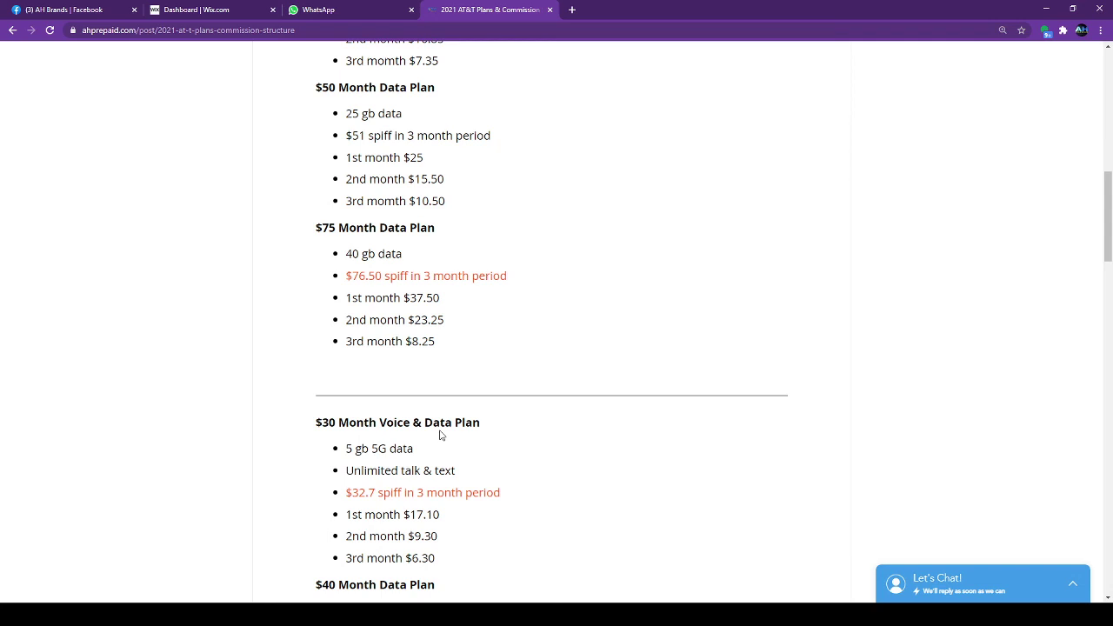
{"action": "scroll", "coordinate": [445, 428], "scroll_direction": "down", "scroll_amount": 1}
{"action": "scroll", "coordinate": [445, 428], "scroll_direction": "down", "scroll_amount": 3}
{"action": "scroll", "coordinate": [445, 427], "scroll_direction": "down", "scroll_amount": 2}
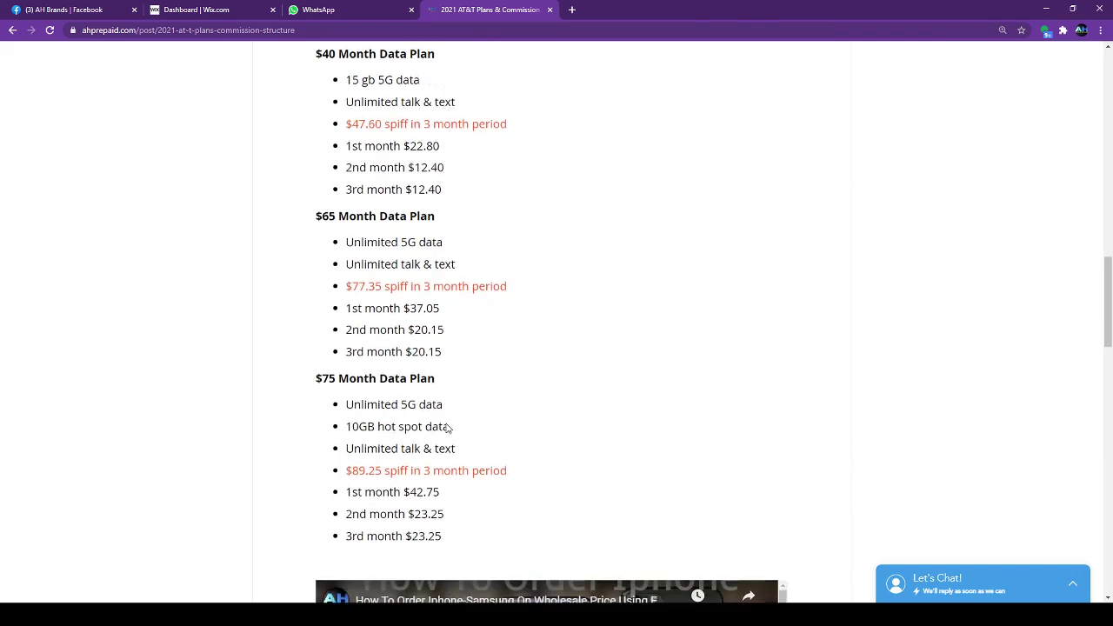
{"action": "scroll", "coordinate": [445, 427], "scroll_direction": "down", "scroll_amount": 3}
{"action": "scroll", "coordinate": [446, 428], "scroll_direction": "down", "scroll_amount": 2}
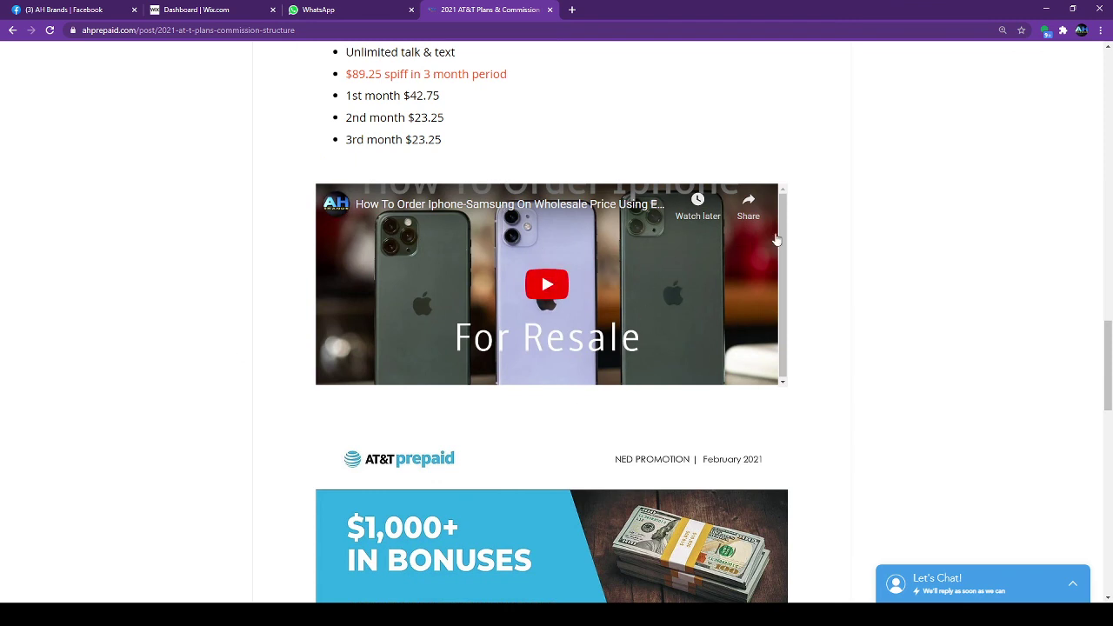
{"action": "scroll", "coordinate": [651, 373], "scroll_direction": "down", "scroll_amount": 3}
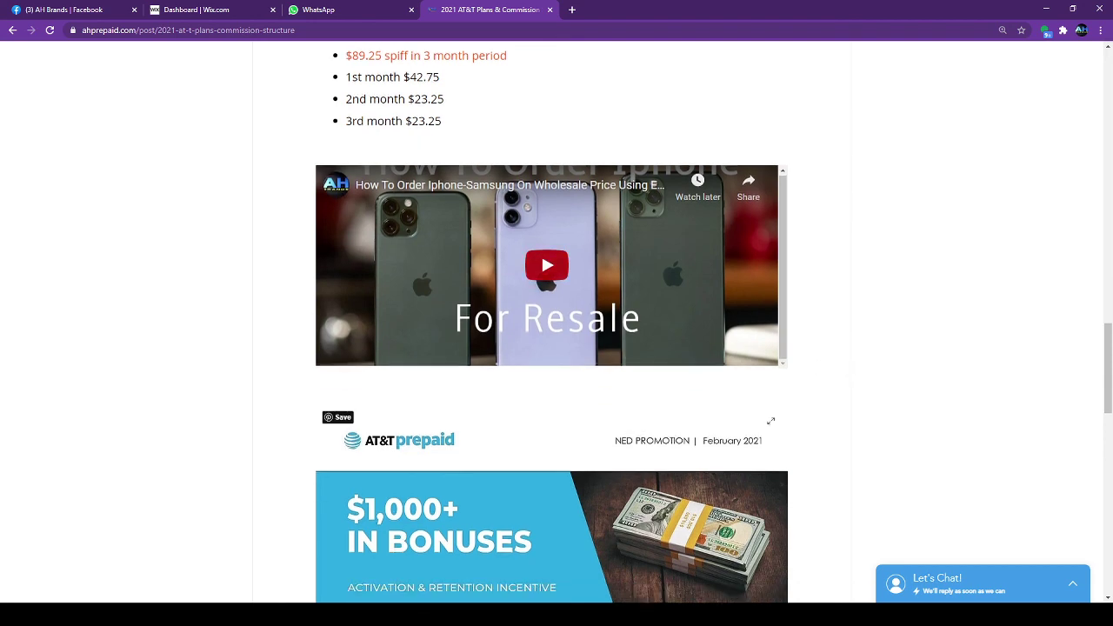
{"action": "scroll", "coordinate": [956, 498], "scroll_direction": "down", "scroll_amount": 1}
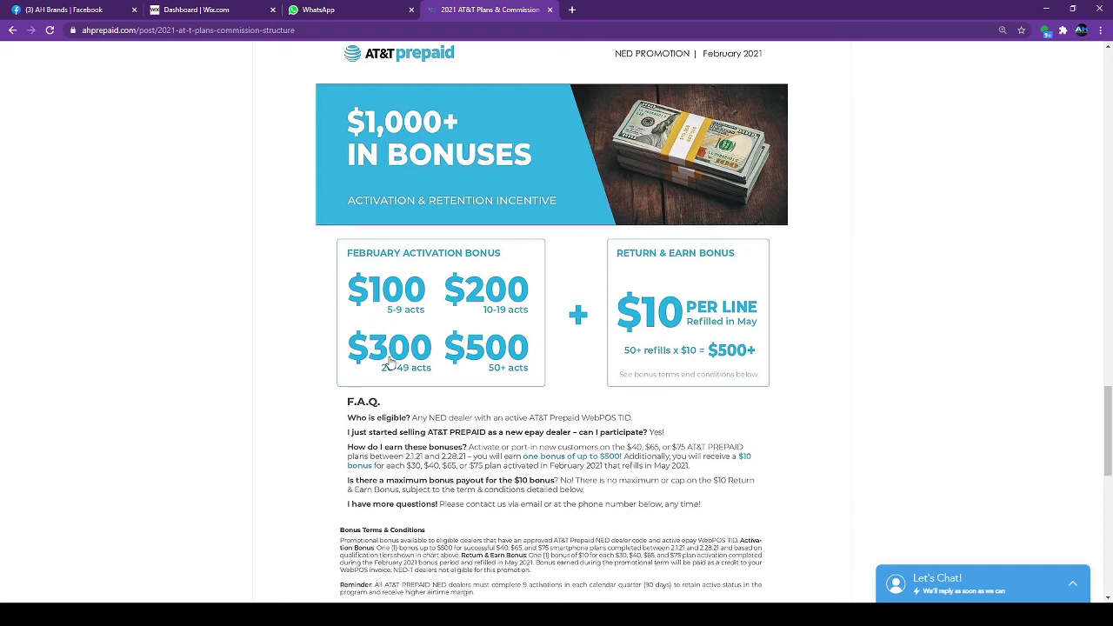
{"action": "scroll", "coordinate": [580, 377], "scroll_direction": "up", "scroll_amount": 2}
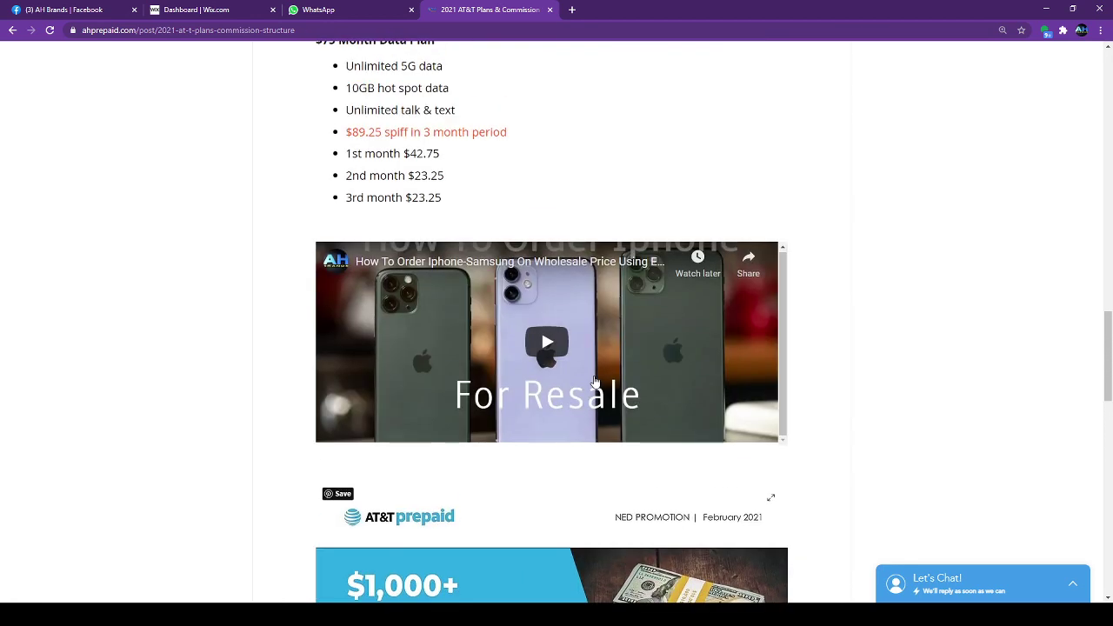
{"action": "scroll", "coordinate": [595, 382], "scroll_direction": "up", "scroll_amount": 3}
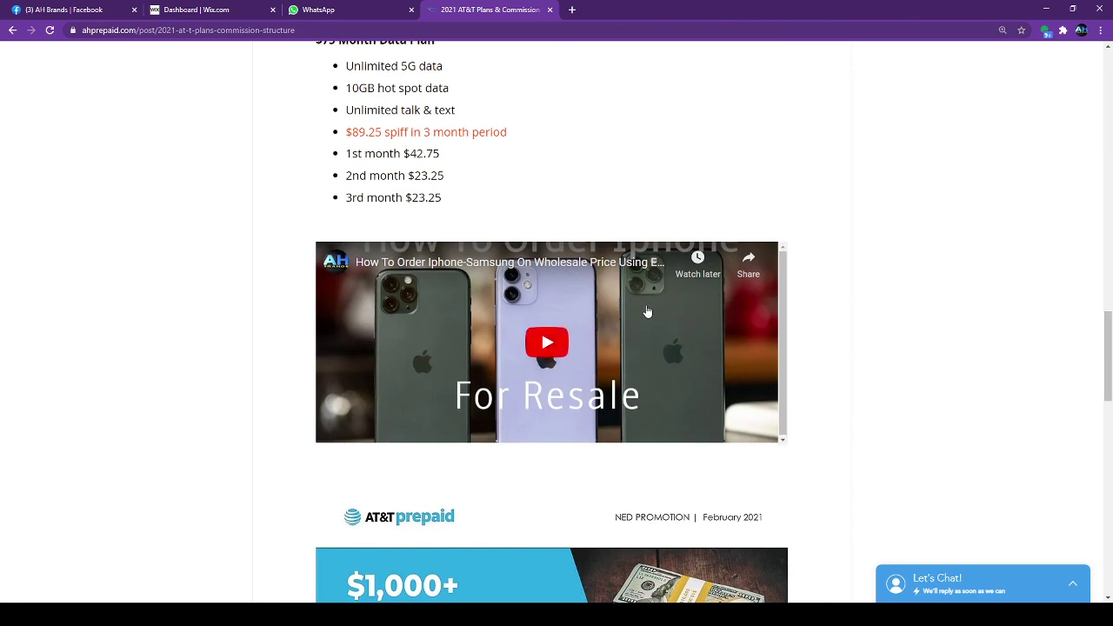
{"action": "scroll", "coordinate": [647, 311], "scroll_direction": "up", "scroll_amount": 2}
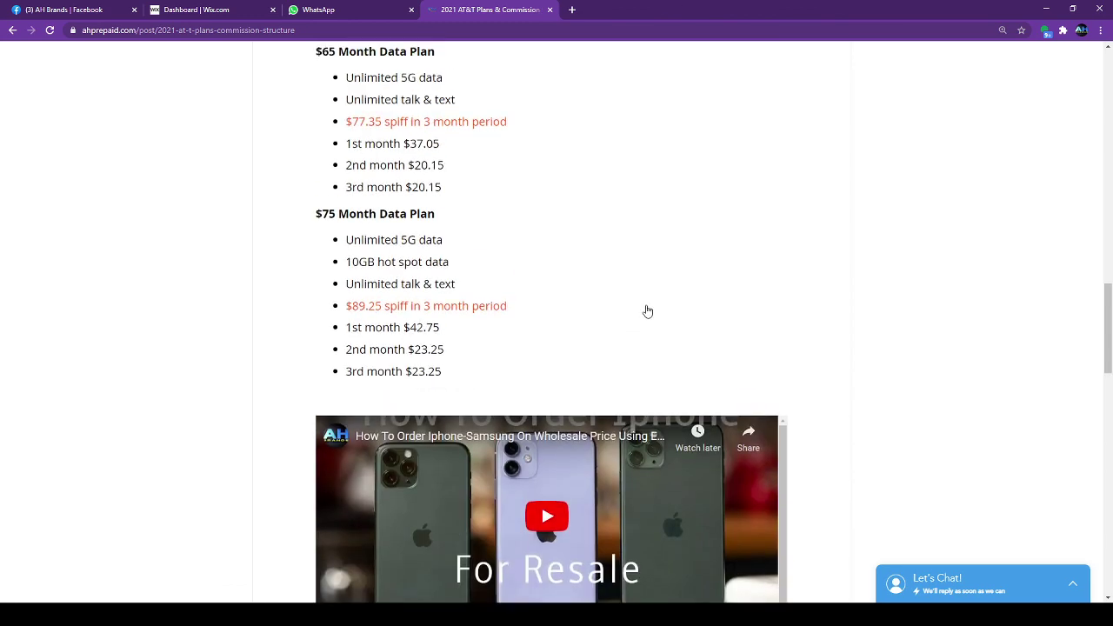
{"action": "scroll", "coordinate": [647, 311], "scroll_direction": "up", "scroll_amount": 3}
{"action": "scroll", "coordinate": [647, 310], "scroll_direction": "up", "scroll_amount": 3}
{"action": "scroll", "coordinate": [647, 310], "scroll_direction": "up", "scroll_amount": 2}
{"action": "scroll", "coordinate": [647, 310], "scroll_direction": "up", "scroll_amount": 3}
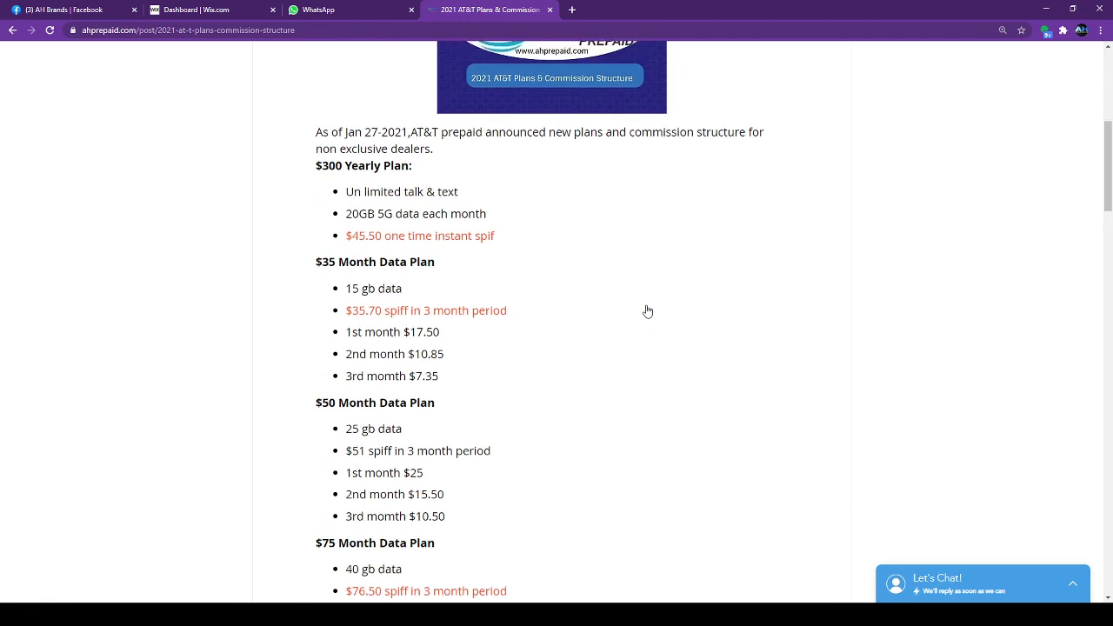